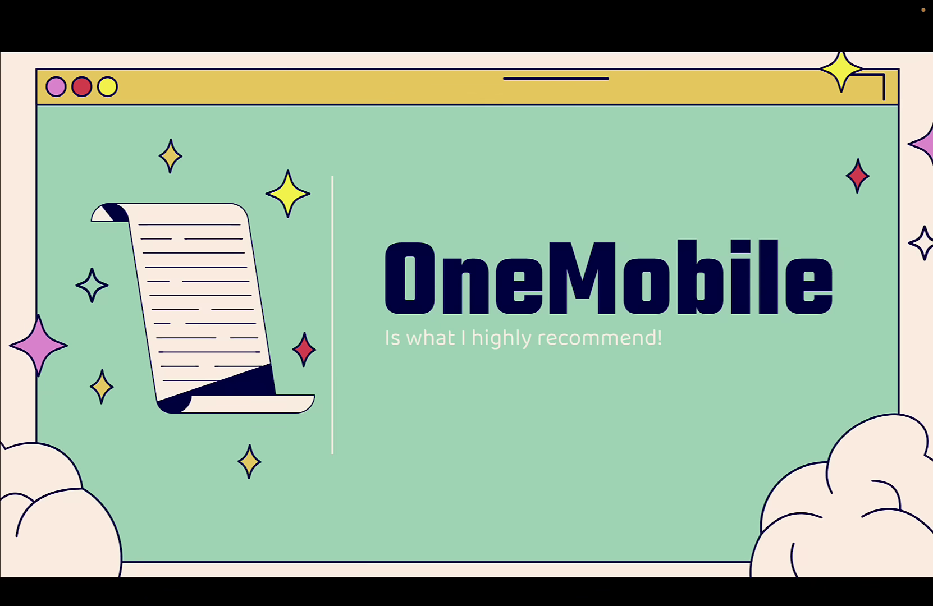
# Step: End the slideshow and close the presentation to bring up OneMobile's Shopify App Store listing
pyautogui.press('Escape')
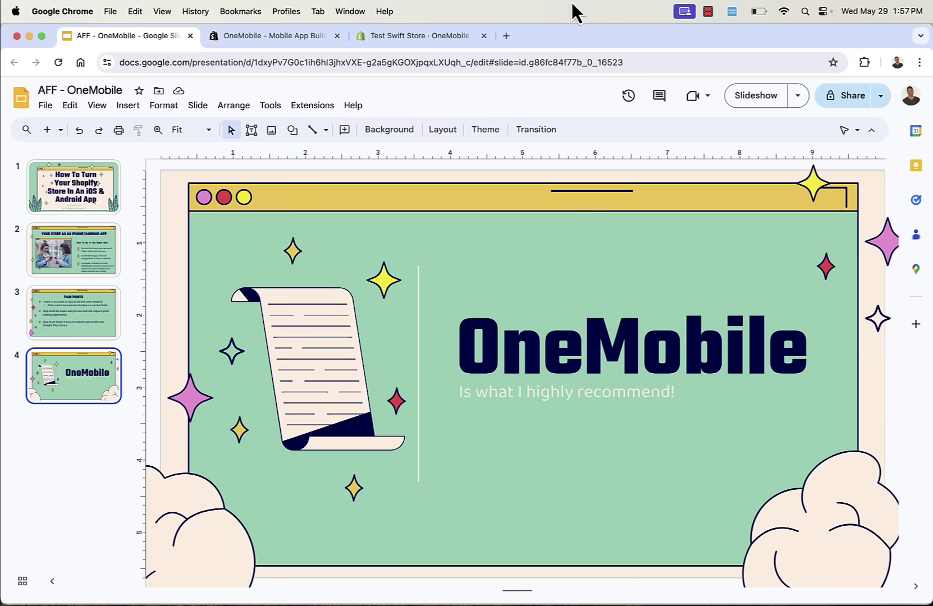
pyautogui.click(191, 35)
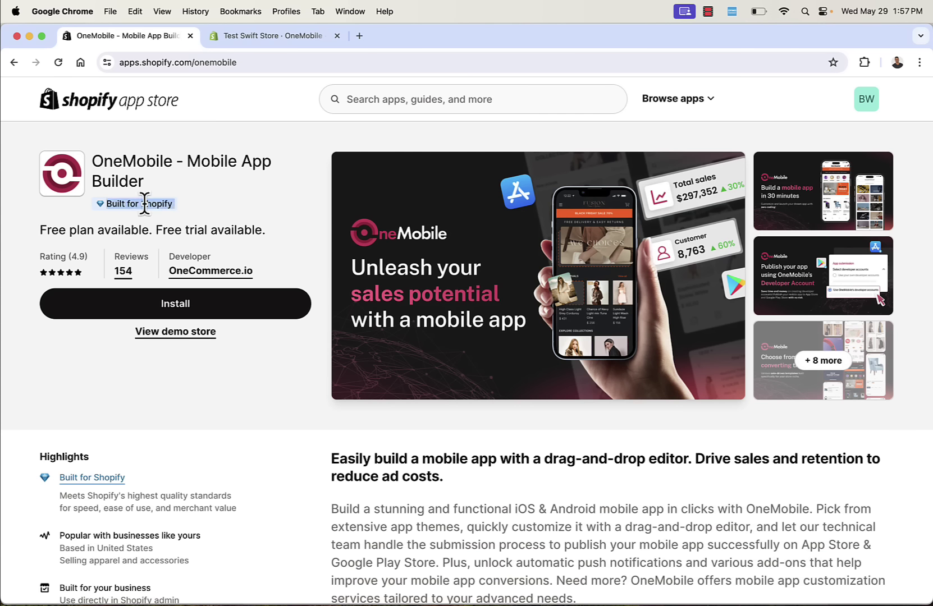
pyautogui.click(182, 216)
# Step: View the promotional images in OneMobile's listing gallery, covering checkout, push notifications, app submission and custom apps, and close the gallery
pyautogui.click(373, 341)
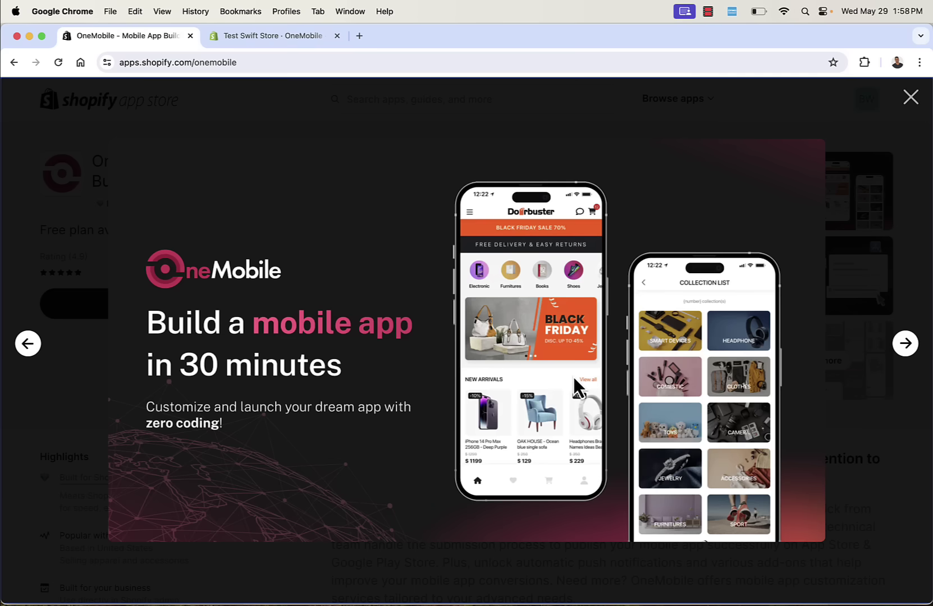
pyautogui.press('Right')
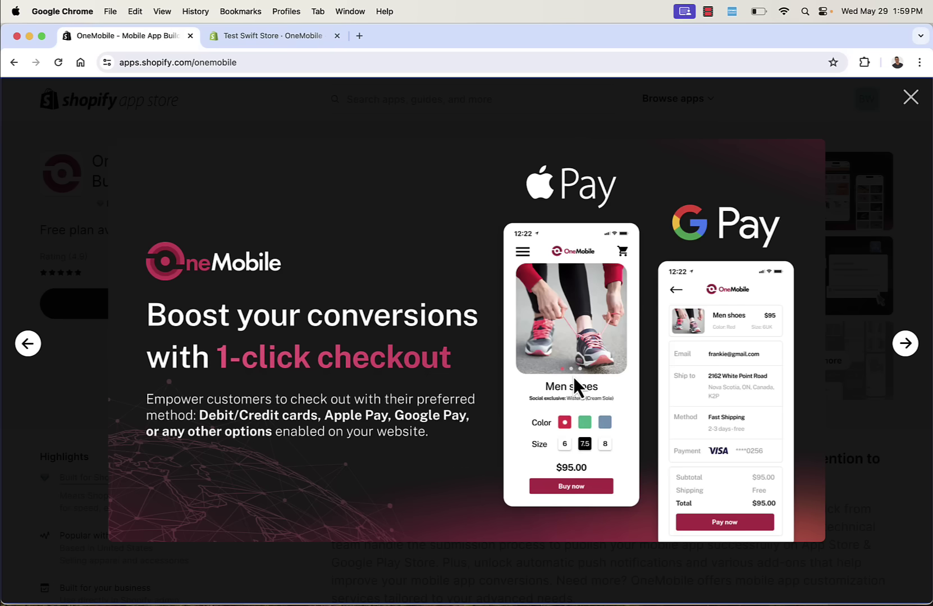
pyautogui.press('Right')
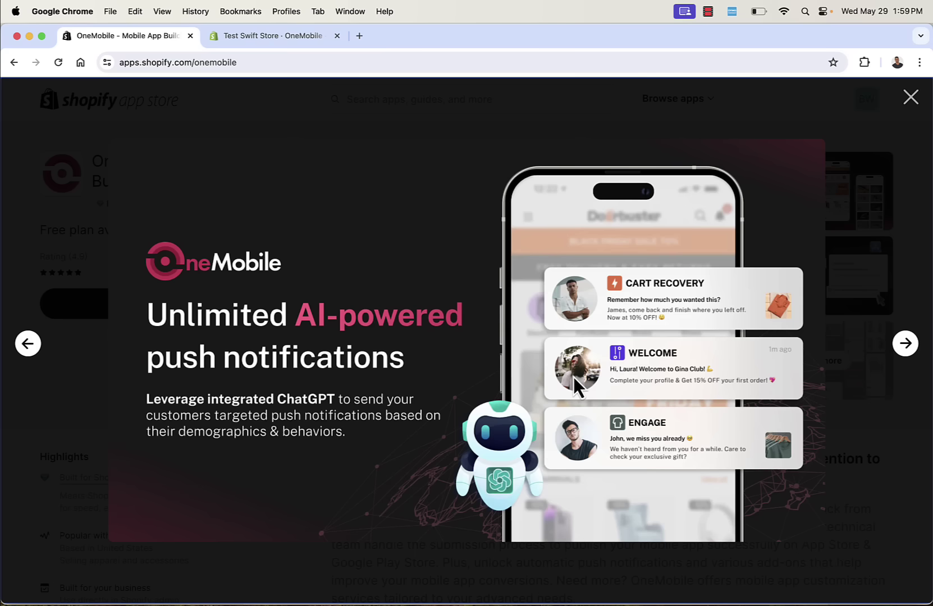
pyautogui.press('Right')
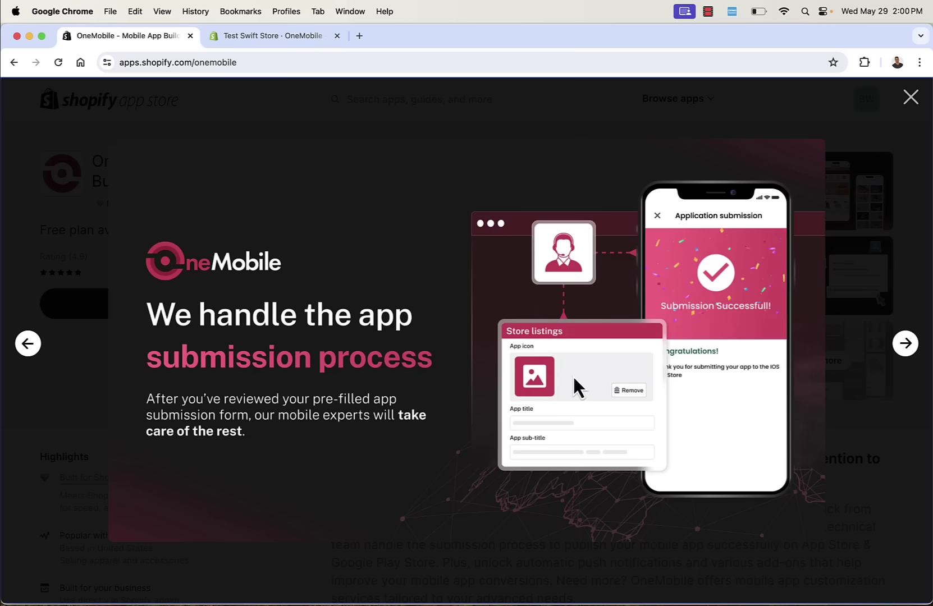
pyautogui.press('Right')
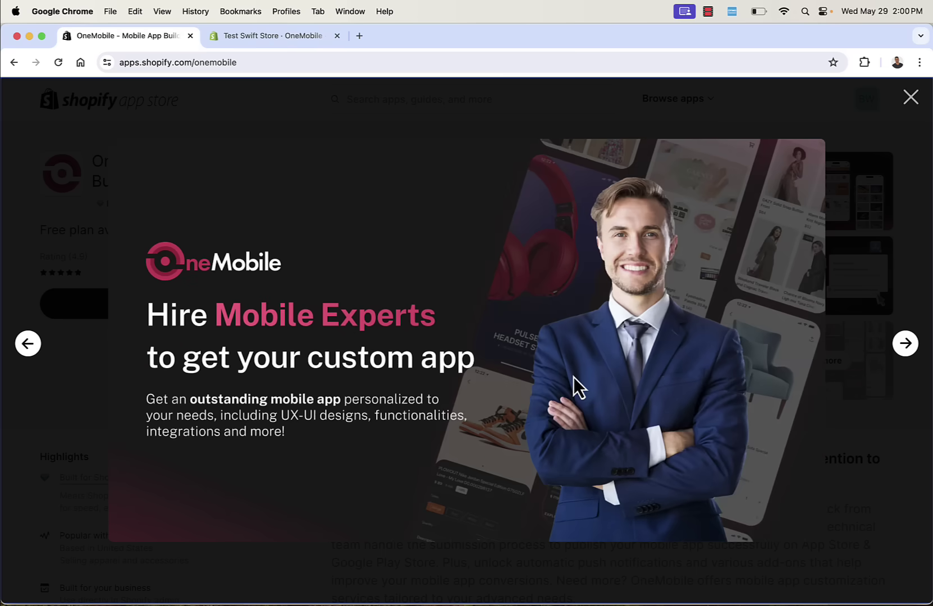
pyautogui.press('Right')
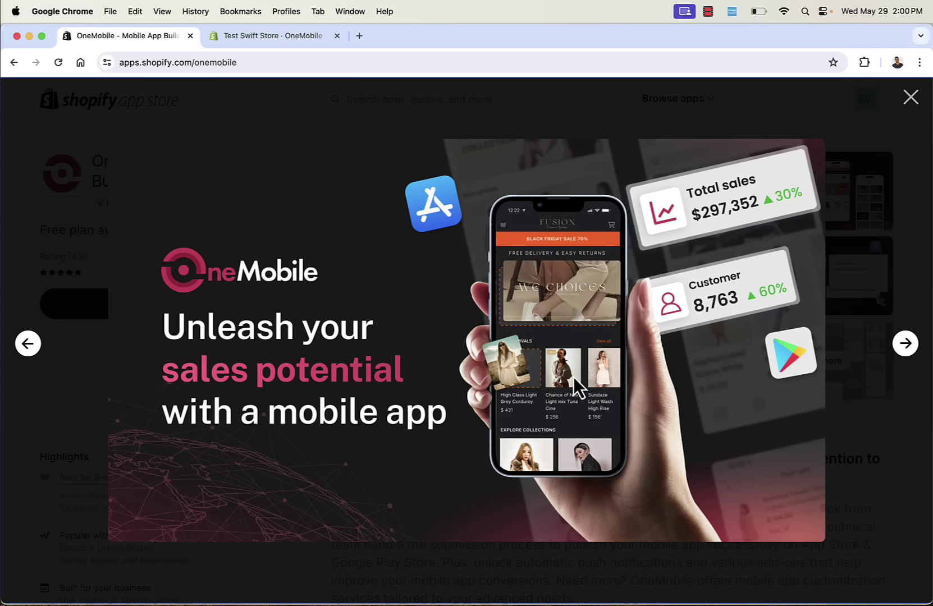
pyautogui.press('Escape')
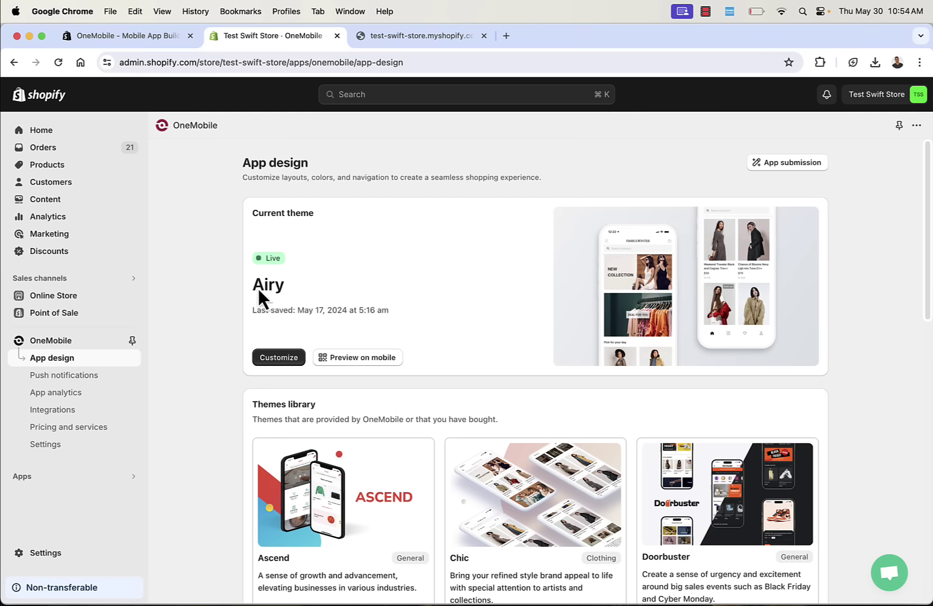
# Step: Open the form for a new manual push notification in OneMobile
pyautogui.scroll(-2, 245, 261)
pyautogui.click(88, 377)
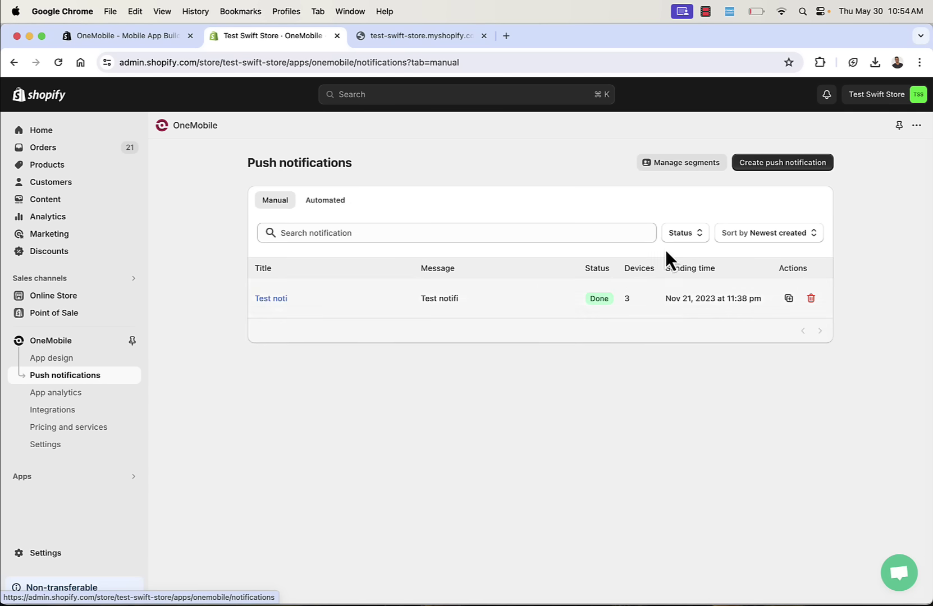
pyautogui.click(771, 162)
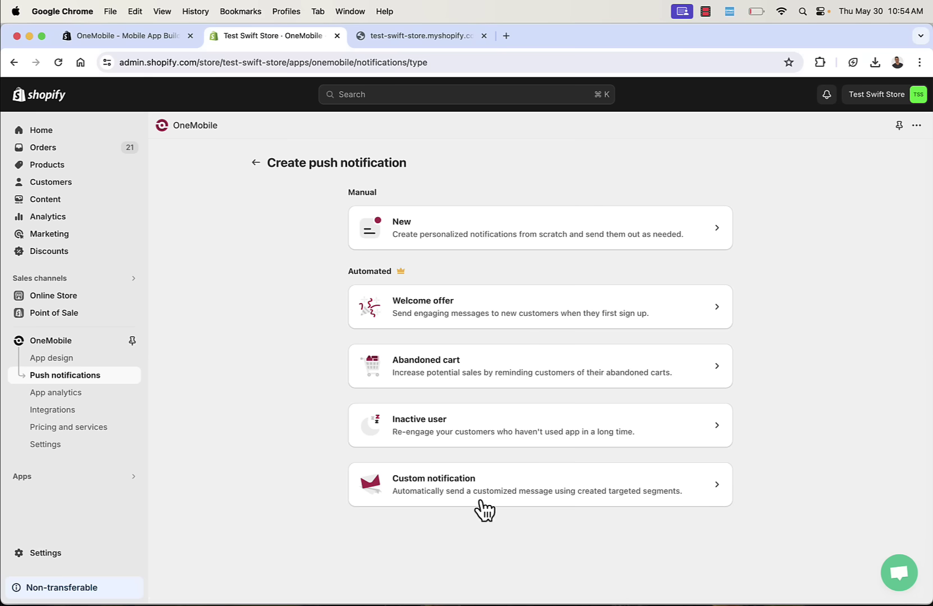
pyautogui.click(469, 234)
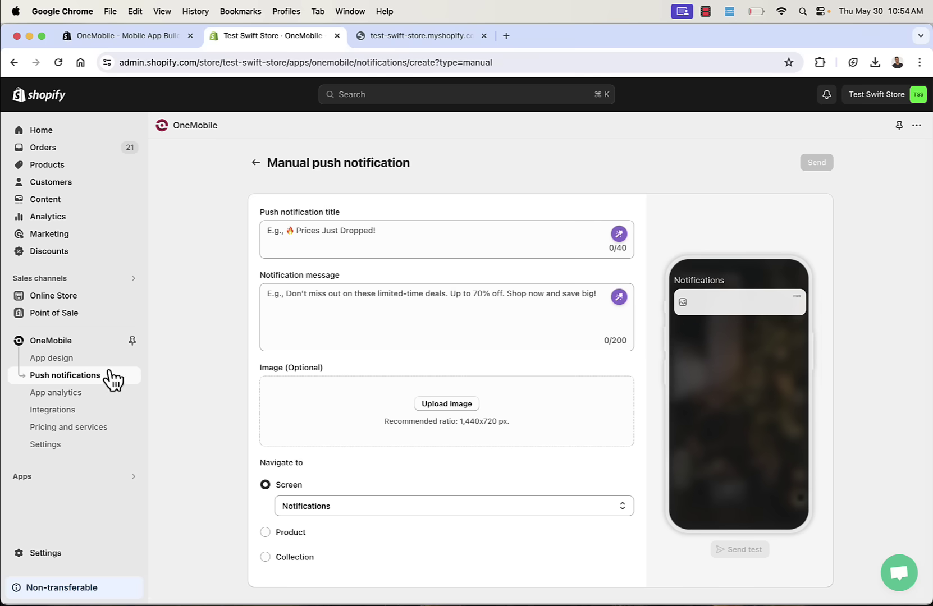
# Step: Examine OneMobile's app analytics, including the monthly trends and sales reports
pyautogui.click(58, 395)
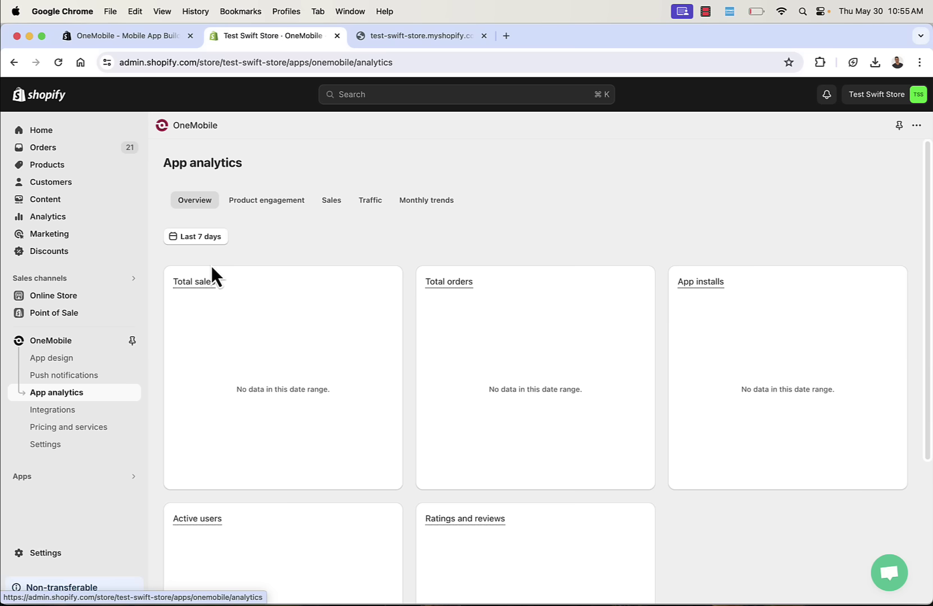
pyautogui.click(447, 203)
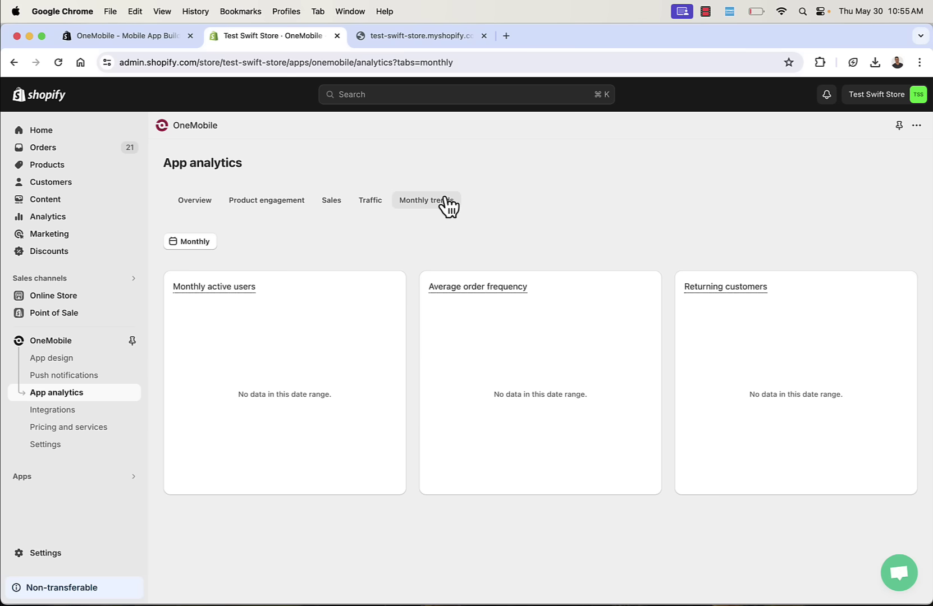
pyautogui.click(331, 205)
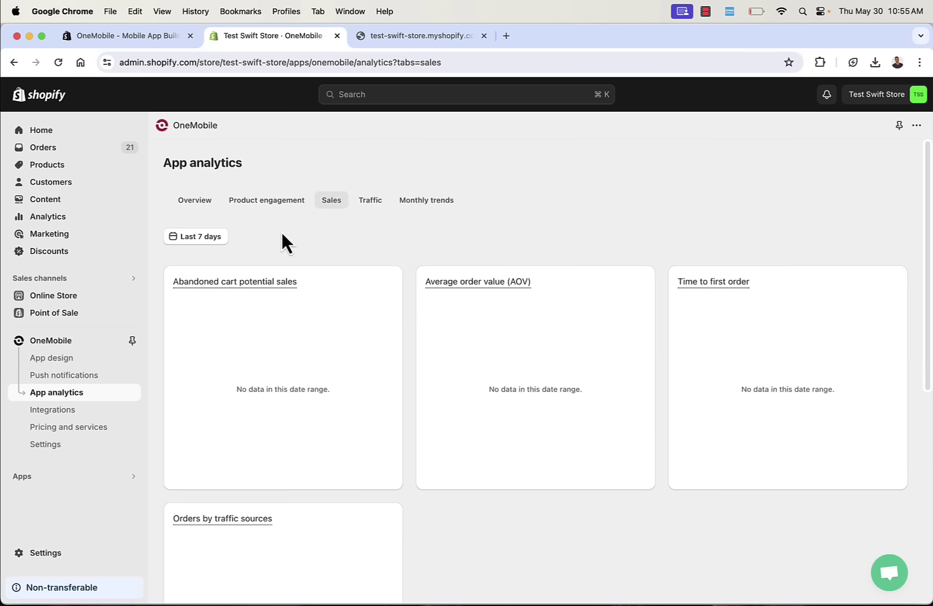
# Step: Look over OneMobile's third-party integrations and compare the features of its Starter, Growth and Professional pricing plans
pyautogui.click(50, 415)
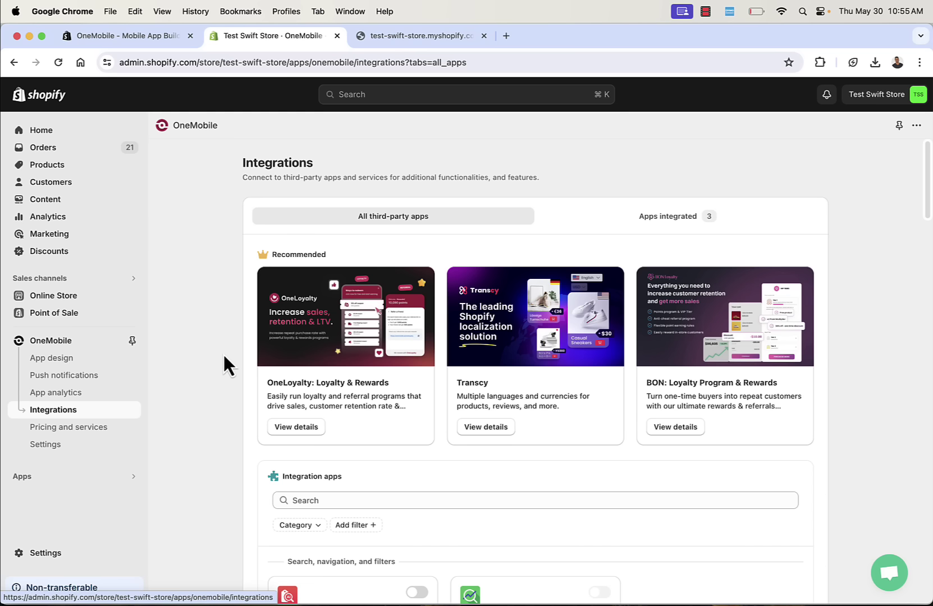
pyautogui.click(73, 435)
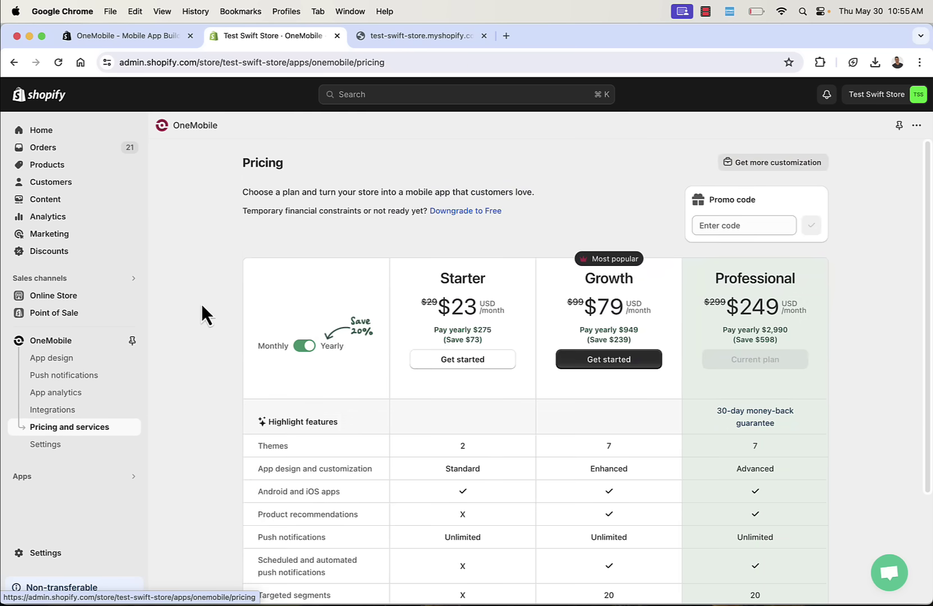
pyautogui.scroll(-3, 200, 302)
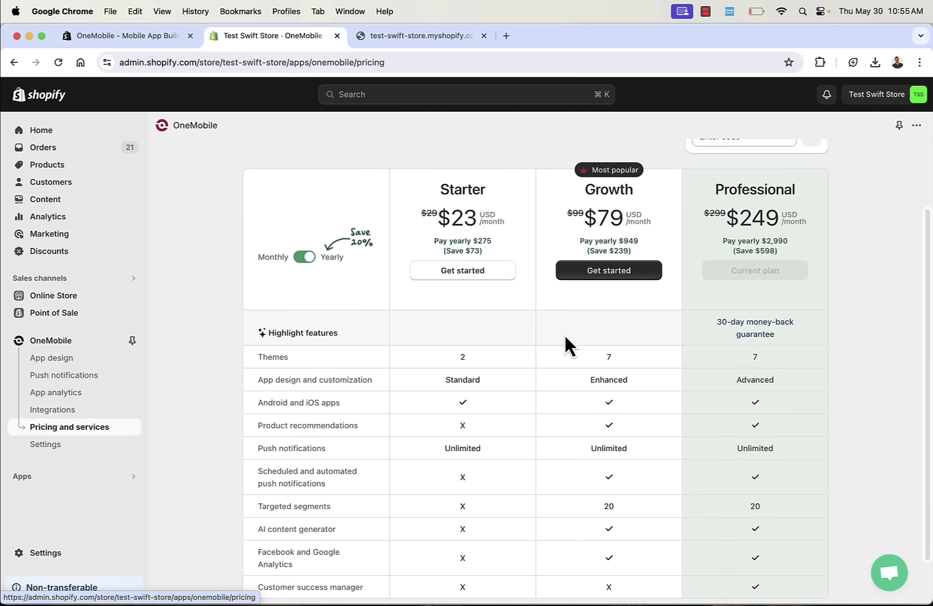
pyautogui.scroll(-2, 584, 320)
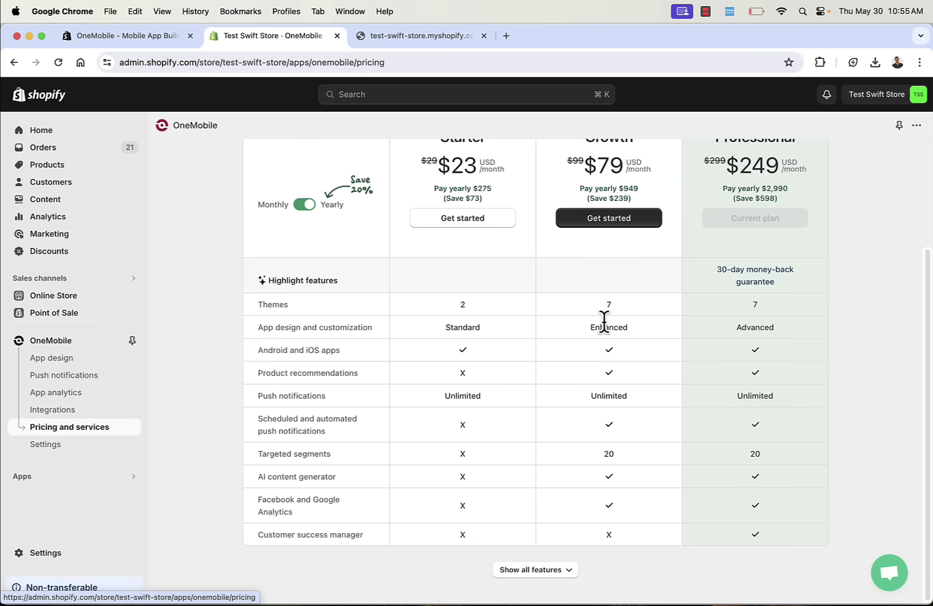
pyautogui.scroll(5, 604, 321)
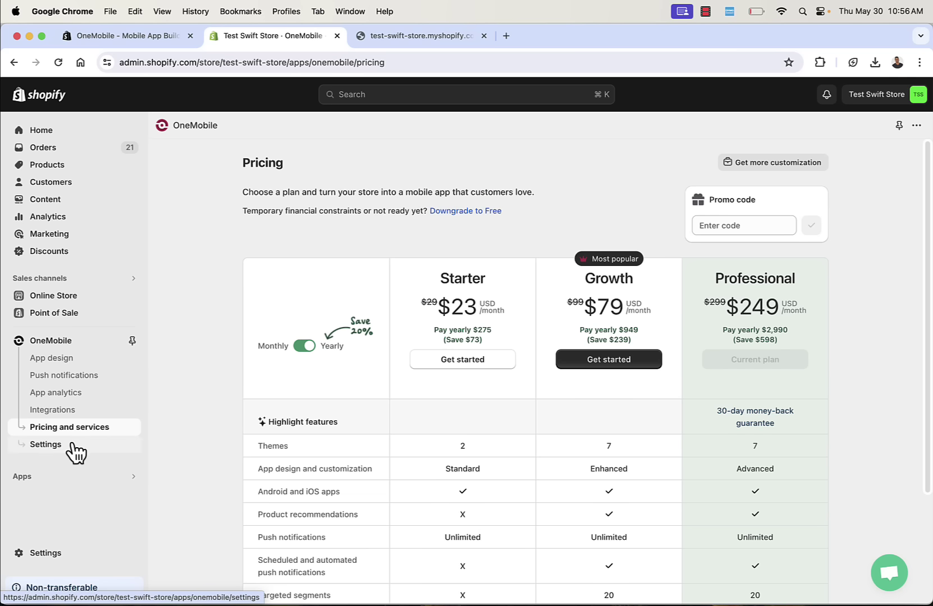
# Step: Return to OneMobile's app design page and browse the themes available in its themes library
pyautogui.click(56, 359)
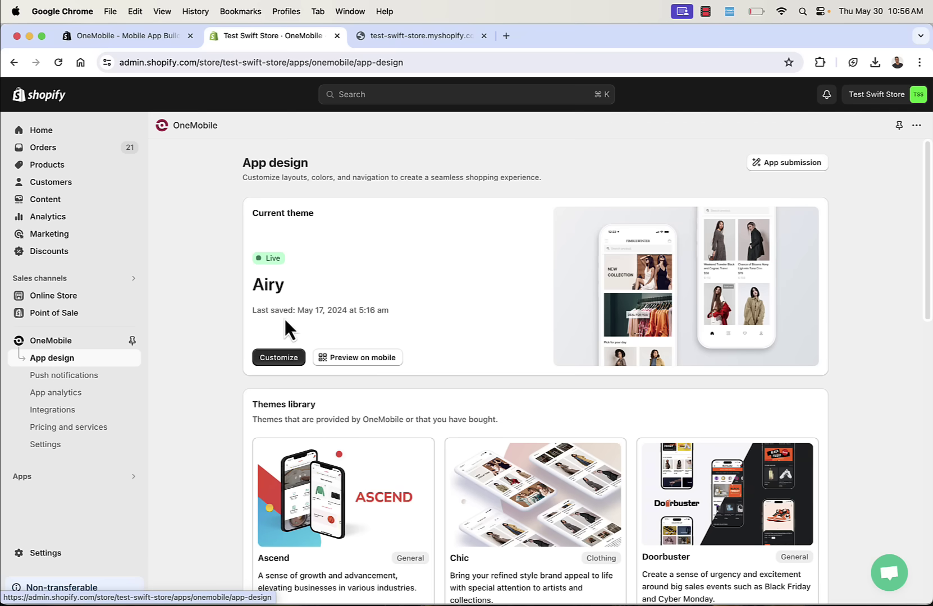
pyautogui.scroll(-2, 292, 301)
pyautogui.scroll(-5, 293, 298)
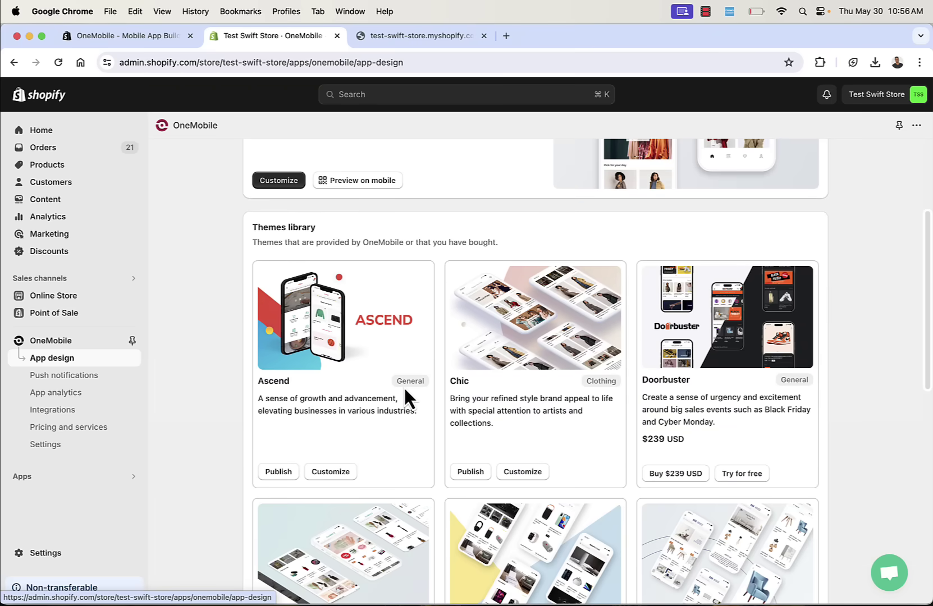
pyautogui.moveTo(396, 358)
pyautogui.scroll(-2, 396, 358)
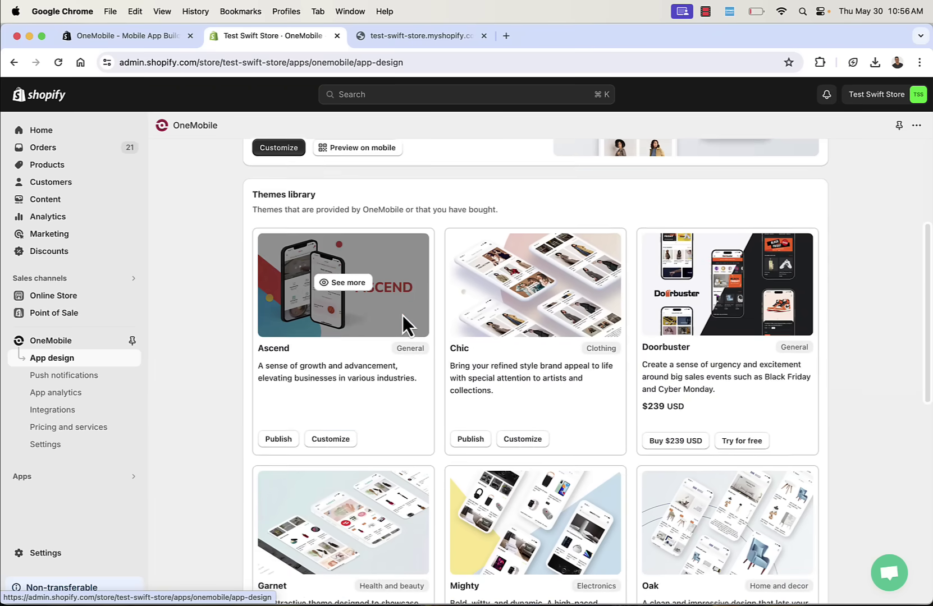
pyautogui.scroll(-10, 402, 314)
pyautogui.scroll(-5, 402, 315)
pyautogui.scroll(20, 402, 315)
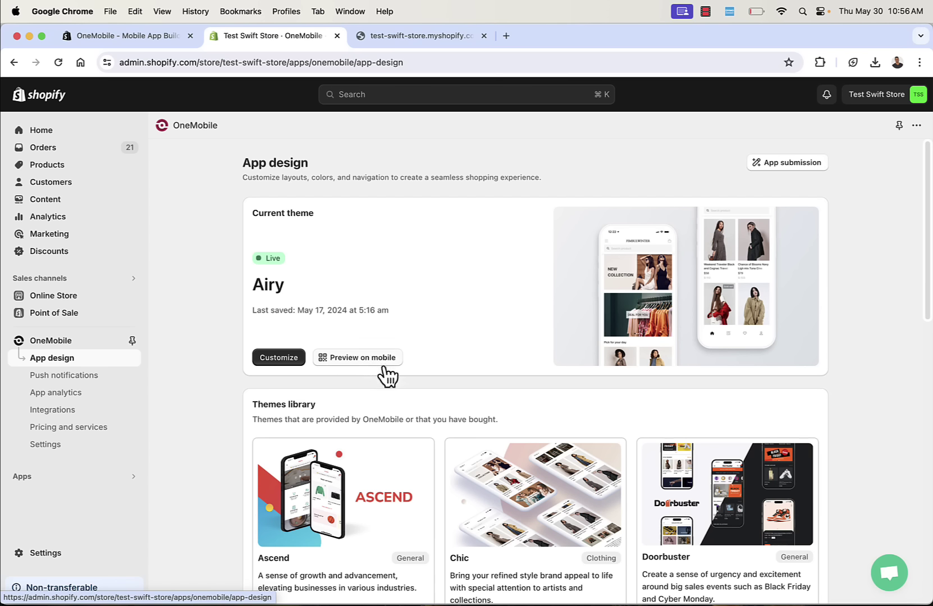
# Step: Open the live Airy theme for customization and delete the home screen block containing the Dating and cascas icons
pyautogui.click(261, 357)
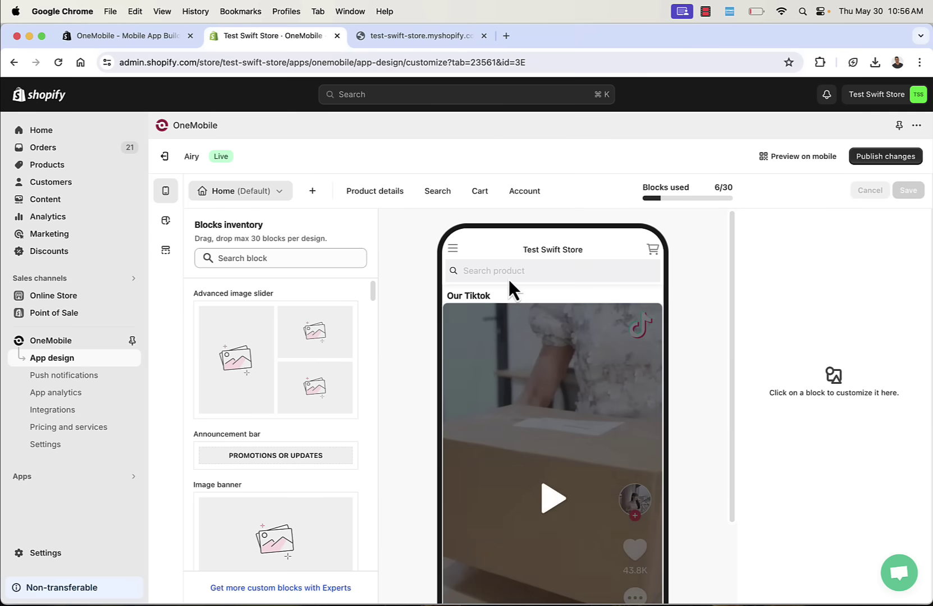
pyautogui.scroll(-6, 507, 317)
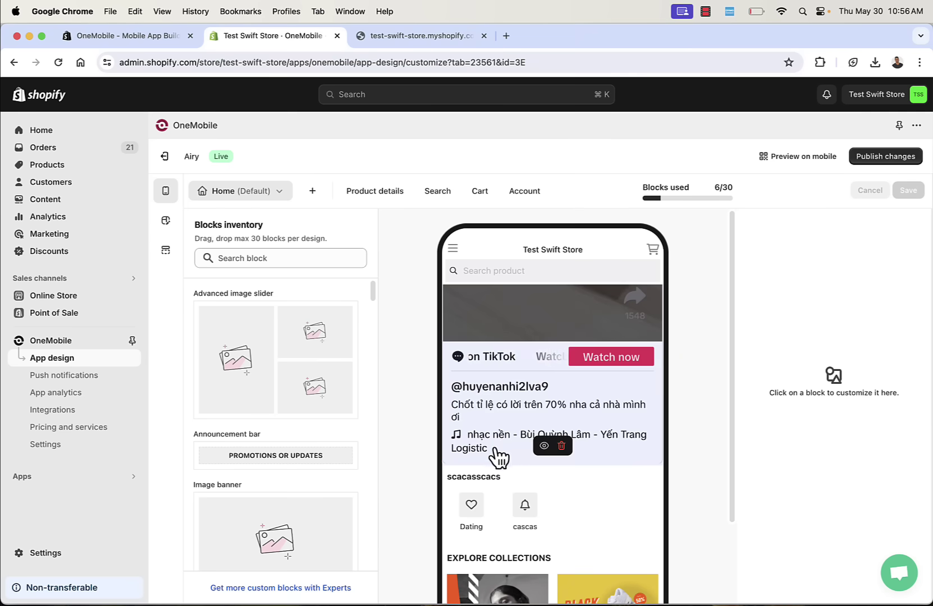
pyautogui.scroll(-5, 592, 522)
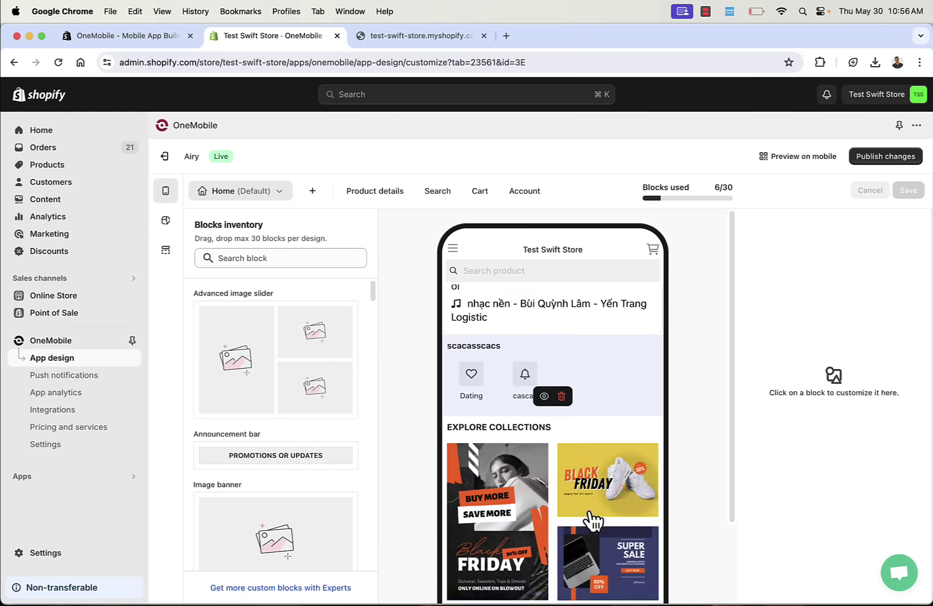
pyautogui.click(561, 386)
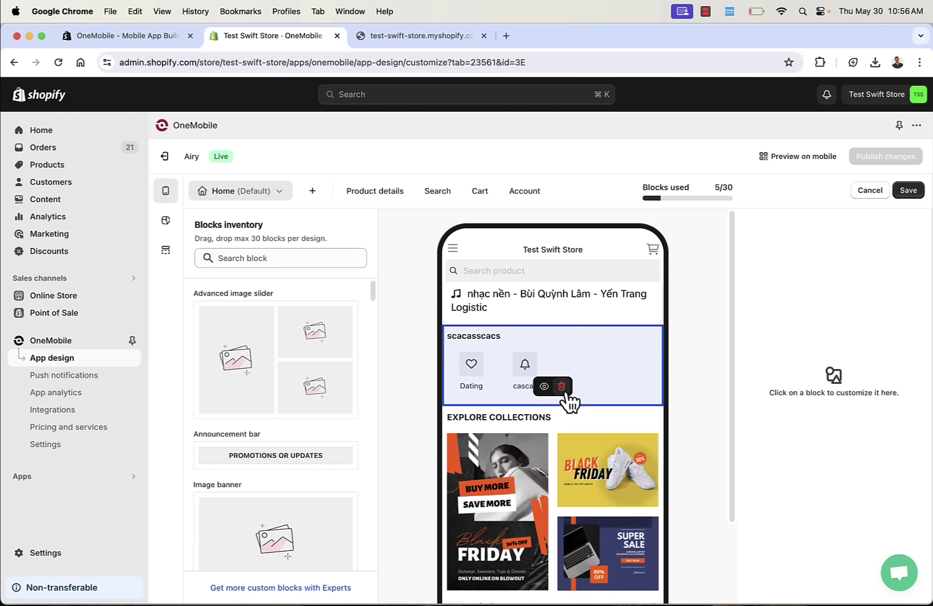
# Step: Add a Before/after image block to the home screen directly above the Explore Collections block
pyautogui.scroll(-5, 318, 339)
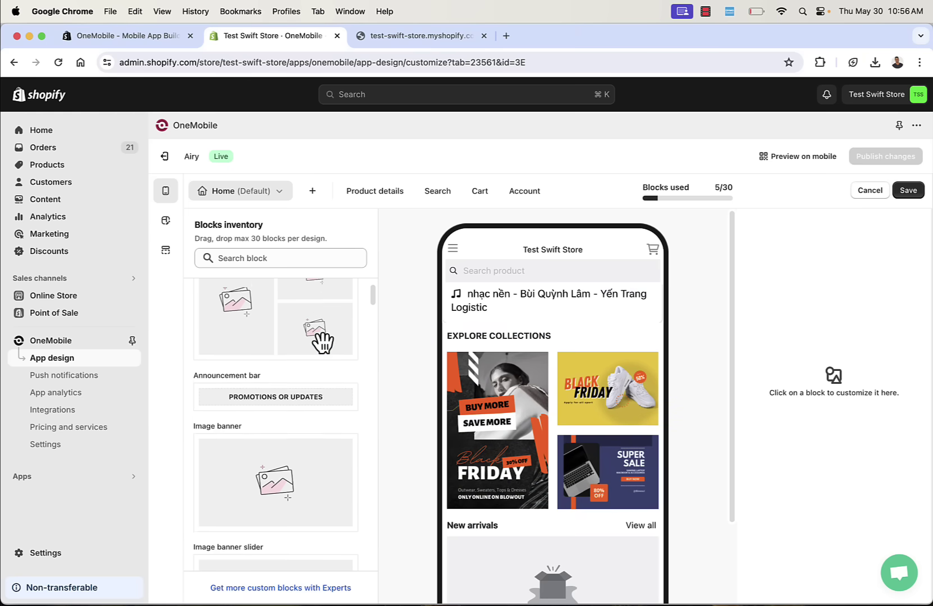
pyautogui.scroll(-1, 323, 343)
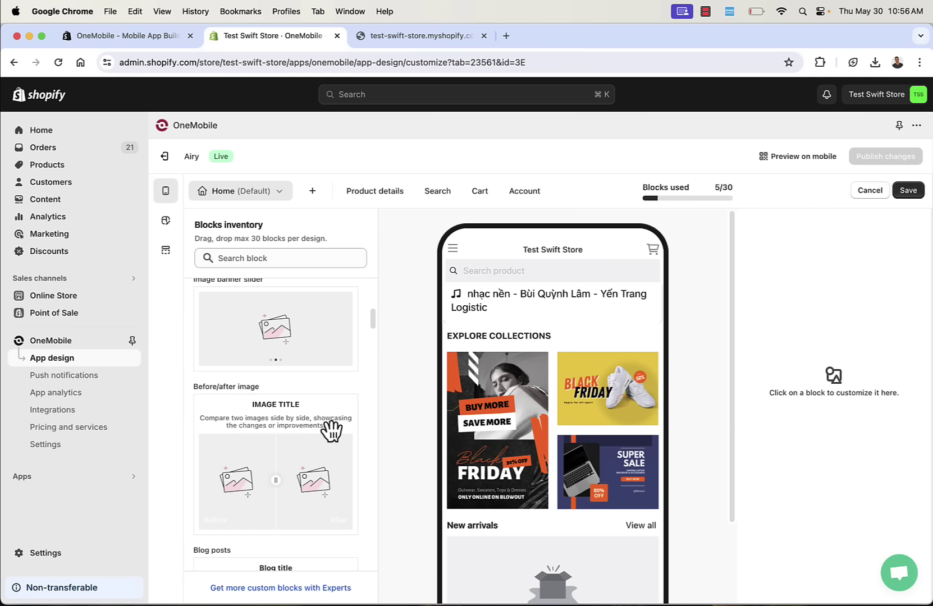
pyautogui.moveTo(304, 485); pyautogui.dragTo(551, 371)
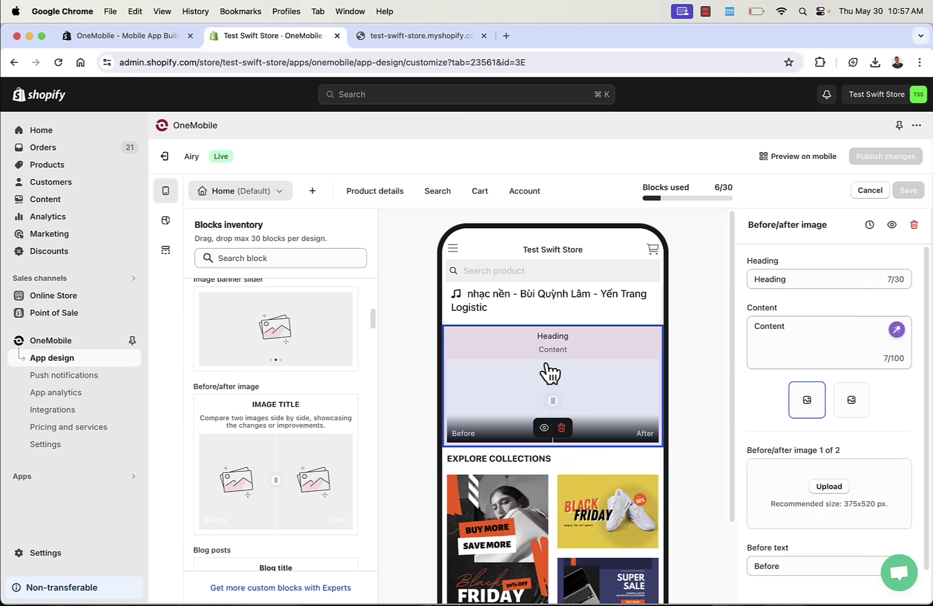
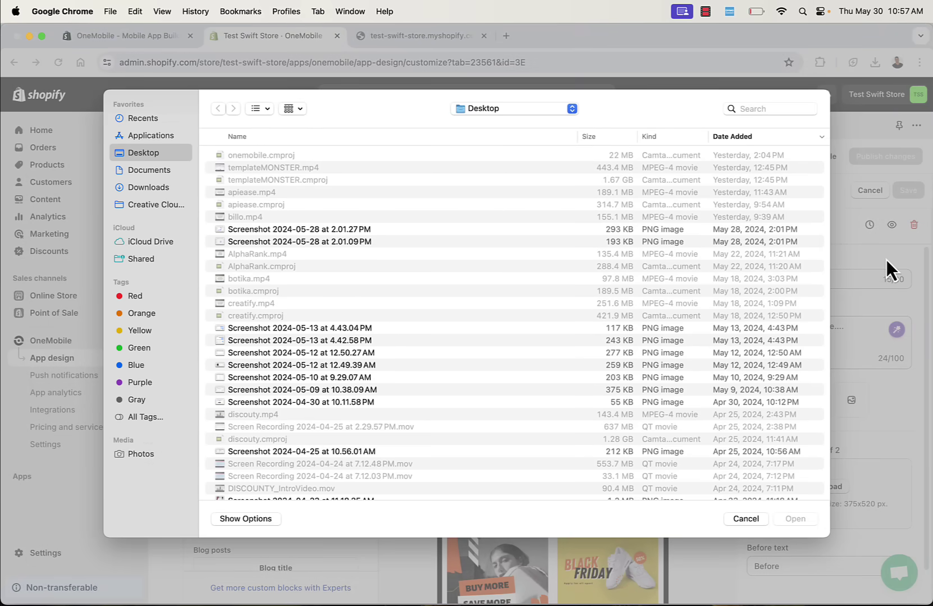
# Step: Cancel the image upload without choosing a file and review the remaining settings of the Before/after image block
pyautogui.press('Escape')
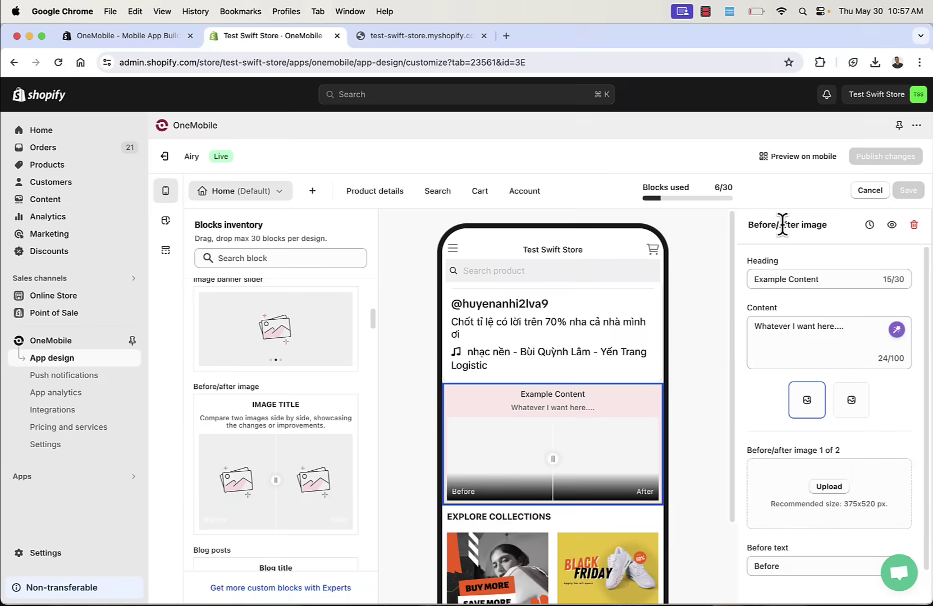
pyautogui.scroll(-1, 786, 501)
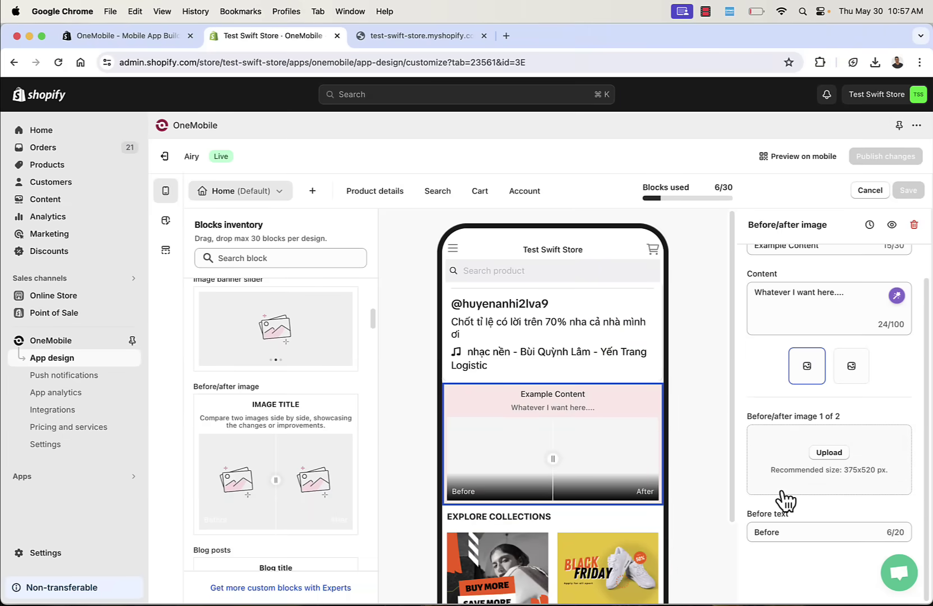
pyautogui.scroll(1, 797, 449)
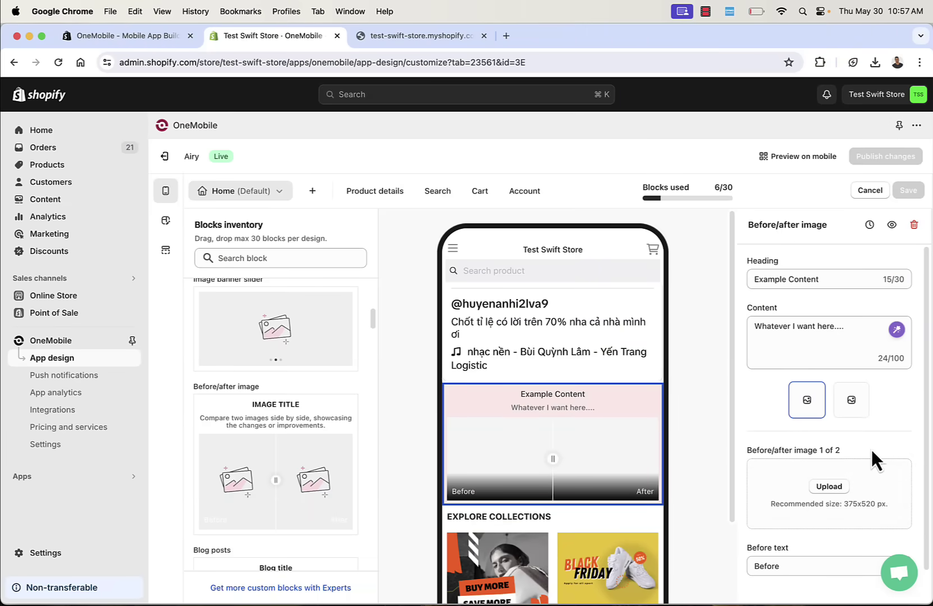
# Step: Delete the Before/after image block and the Our Tiktok video block from the home screen
pyautogui.click(914, 224)
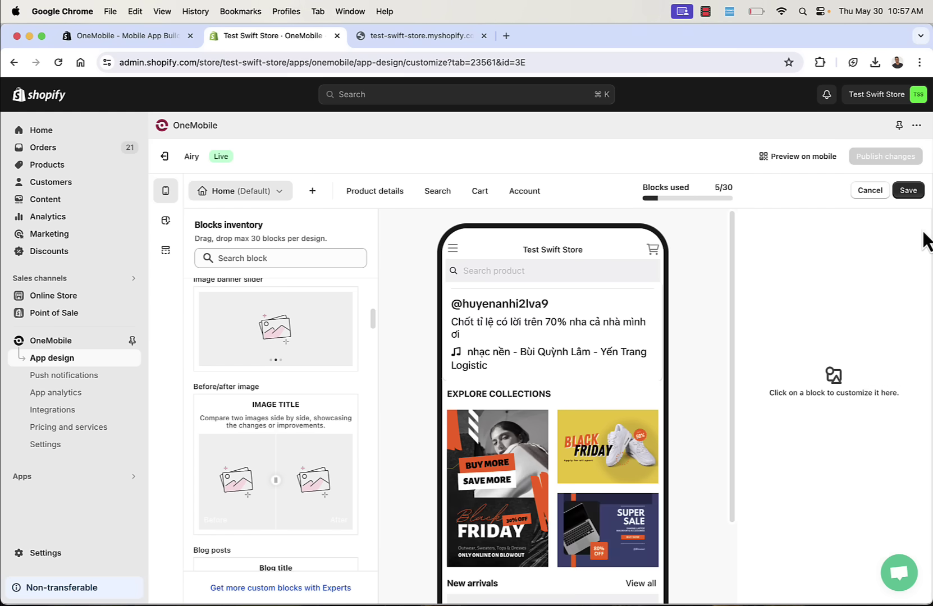
pyautogui.scroll(5, 289, 364)
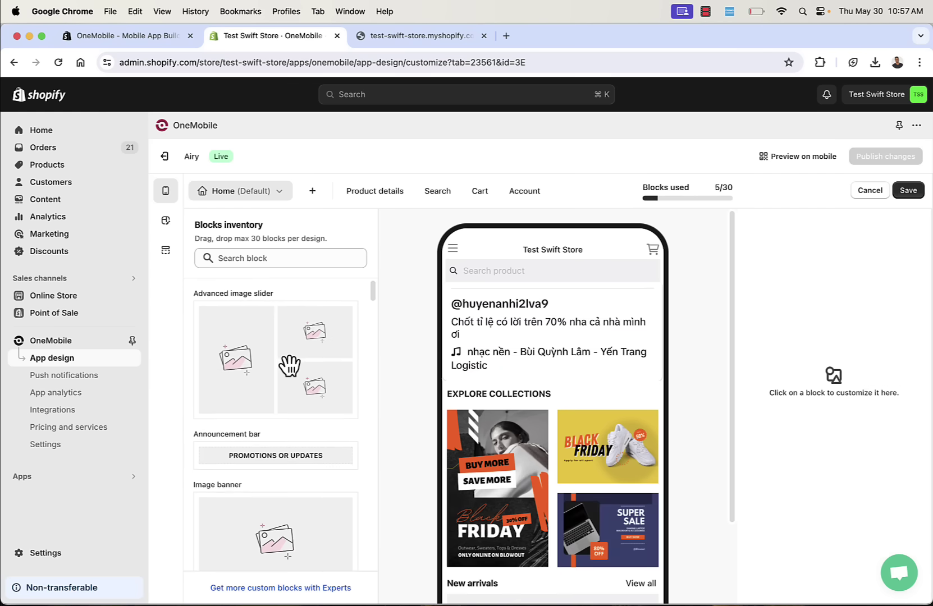
pyautogui.scroll(-10, 290, 365)
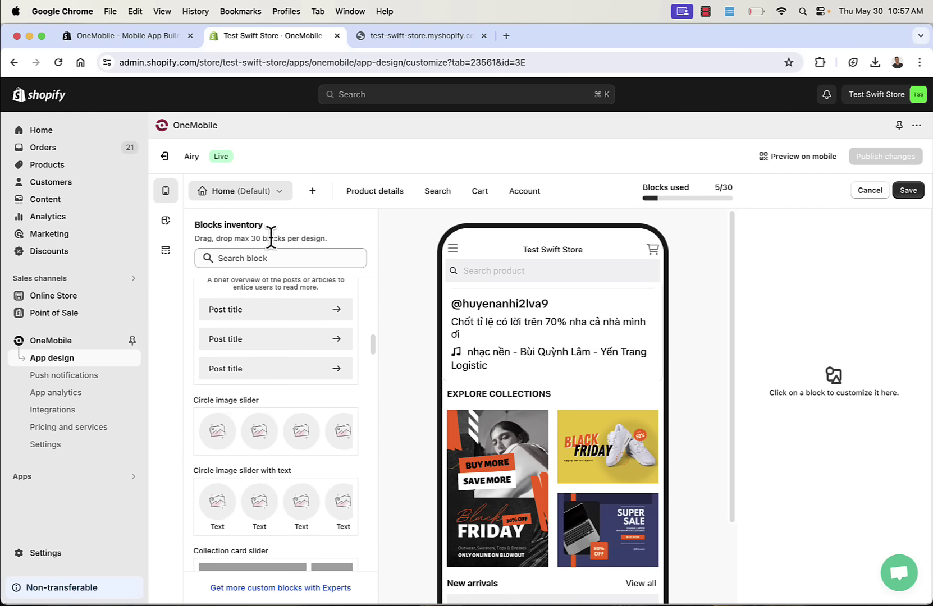
pyautogui.scroll(-5, 516, 447)
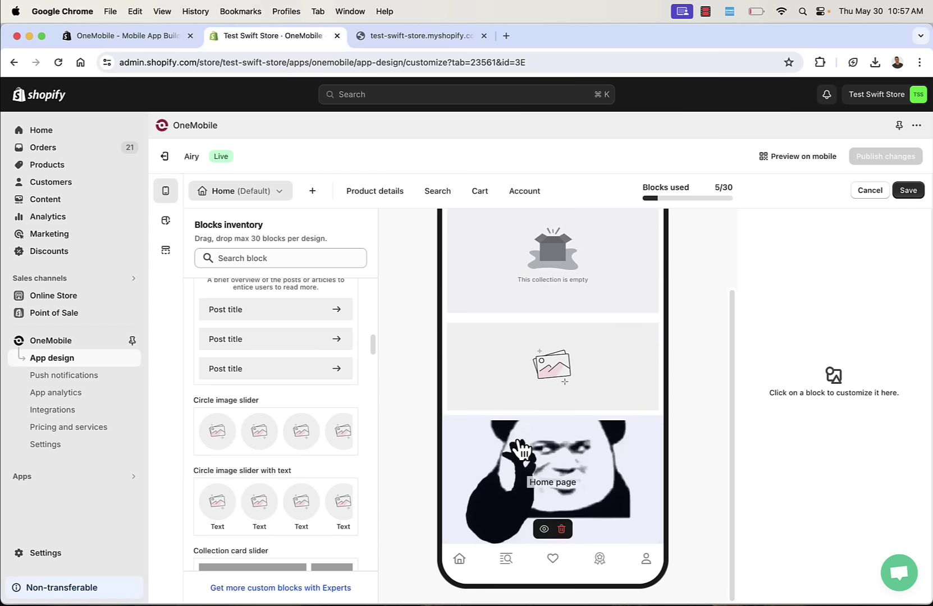
pyautogui.scroll(10, 521, 449)
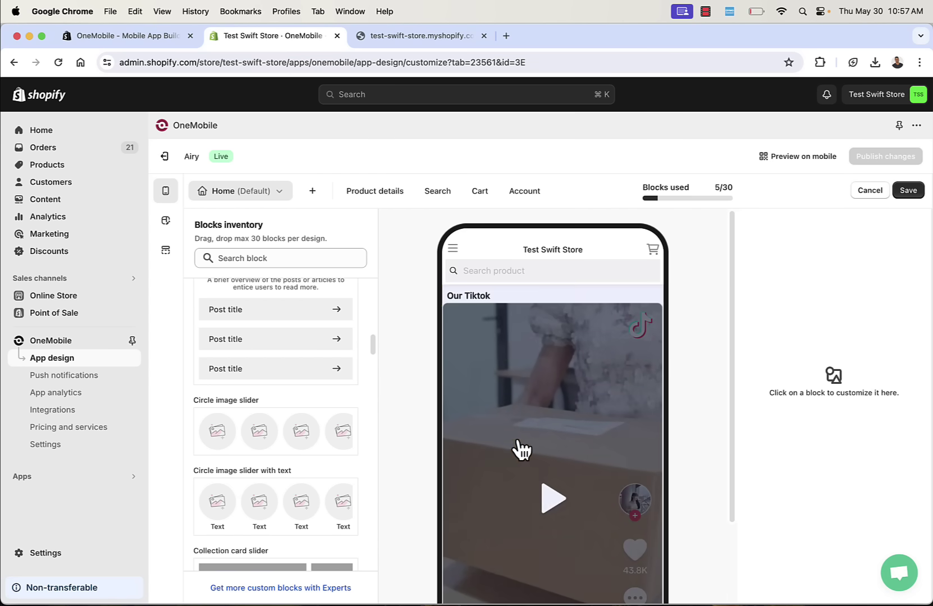
pyautogui.click(634, 304)
pyautogui.scroll(-5, 635, 304)
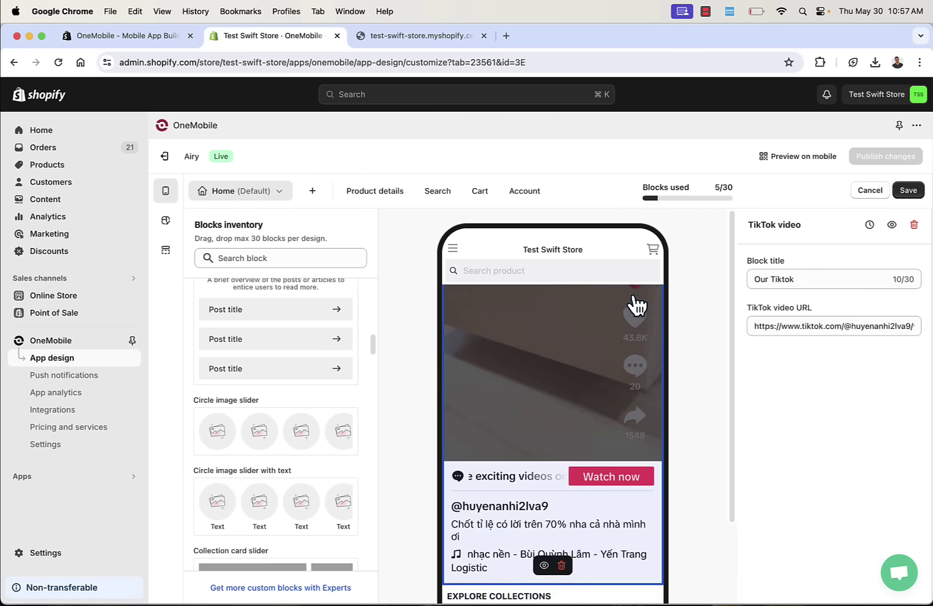
pyautogui.scroll(-1, 630, 328)
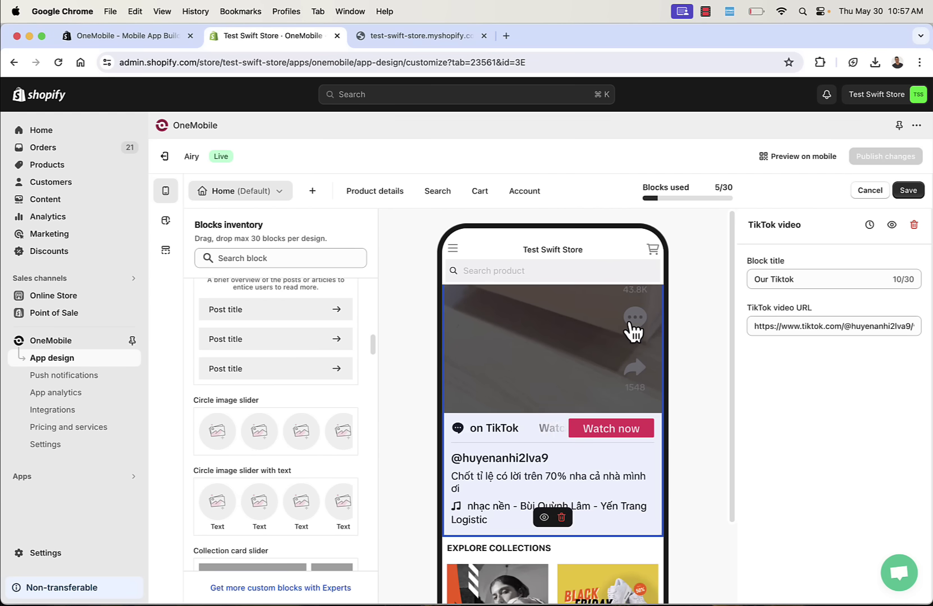
pyautogui.click(913, 224)
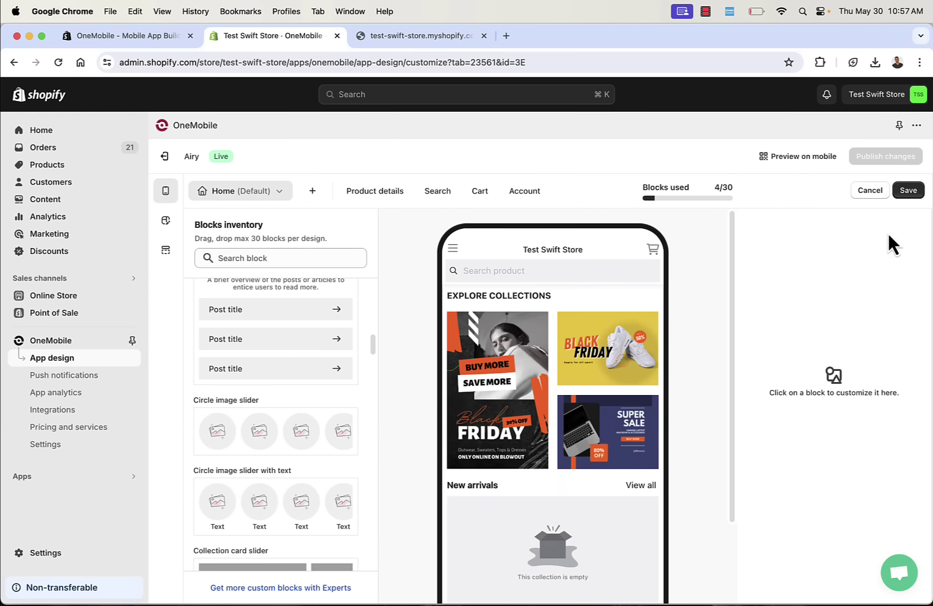
# Step: Add a Circle image slider block to the home screen directly above the Explore Collections block
pyautogui.scroll(-4, 323, 420)
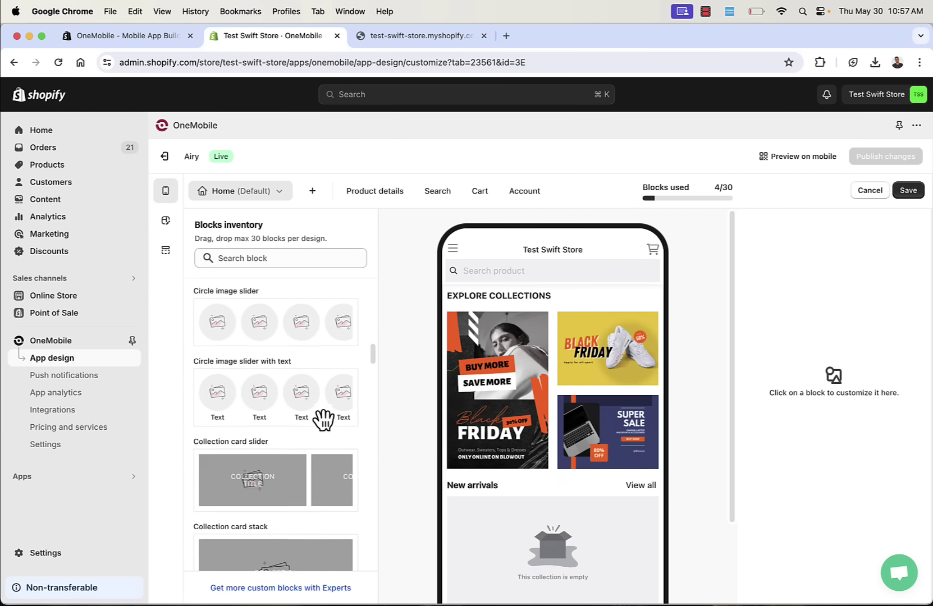
pyautogui.scroll(4, 324, 419)
pyautogui.scroll(-1, 323, 419)
pyautogui.moveTo(323, 420); pyautogui.dragTo(576, 344)
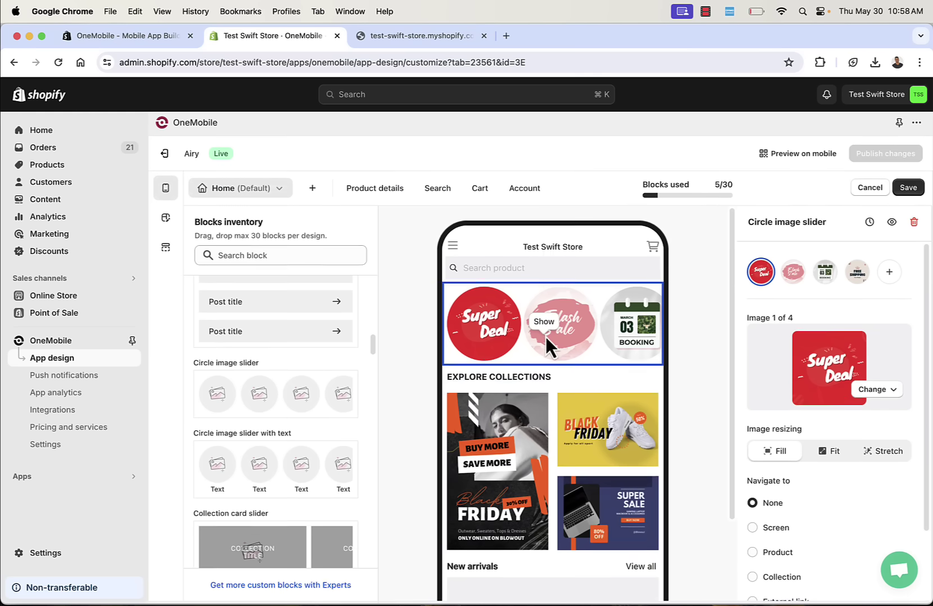
# Step: Check the product link choices for the slider's first image, reset its navigation to None and delete the Circle image slider block
pyautogui.scroll(-3, 826, 422)
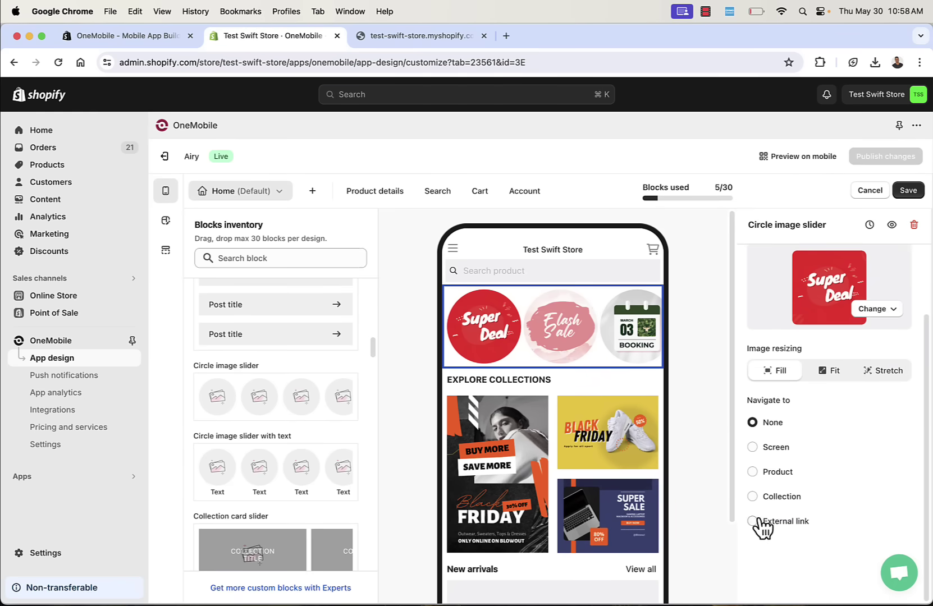
pyautogui.click(753, 472)
pyautogui.click(807, 497)
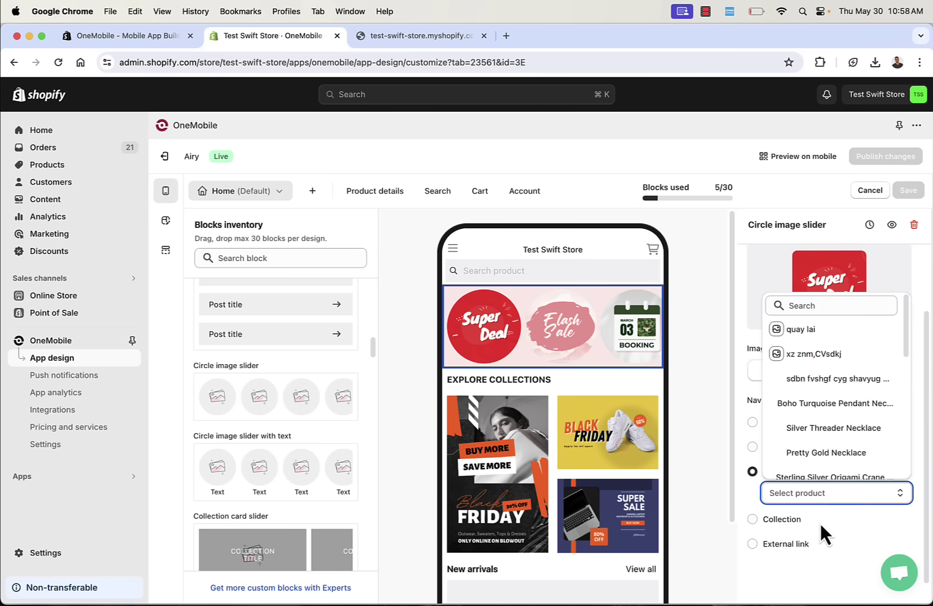
pyautogui.click(820, 524)
pyautogui.click(752, 422)
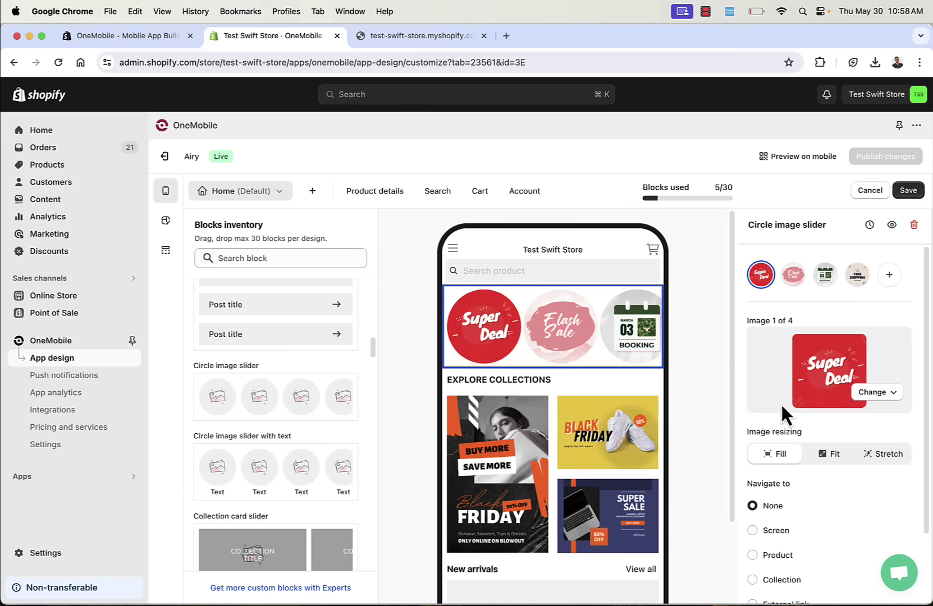
pyautogui.click(913, 225)
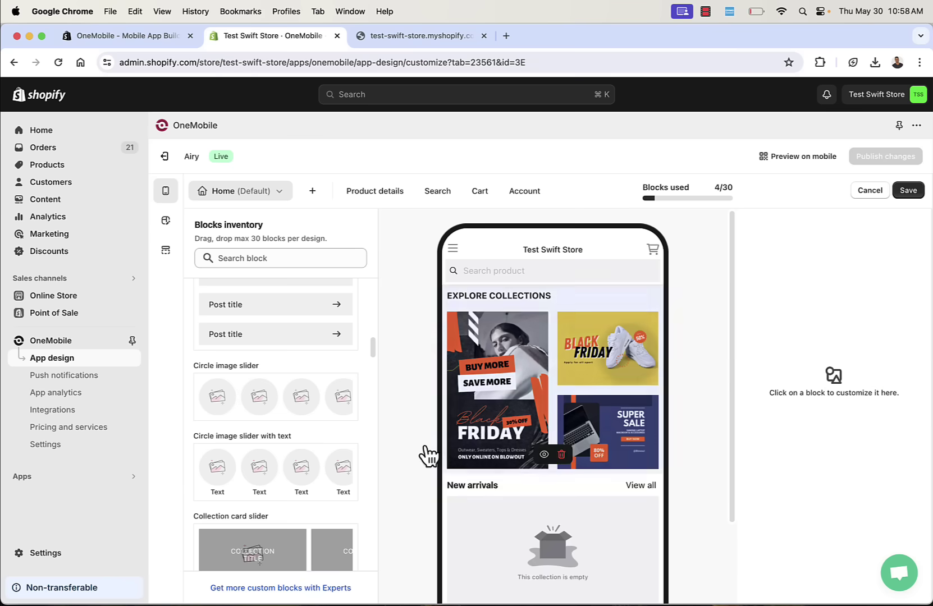
# Step: Browse the rest of the blocks inventory and add a Video block between Explore Collections and New arrivals
pyautogui.scroll(-3, 347, 456)
pyautogui.scroll(-10, 348, 456)
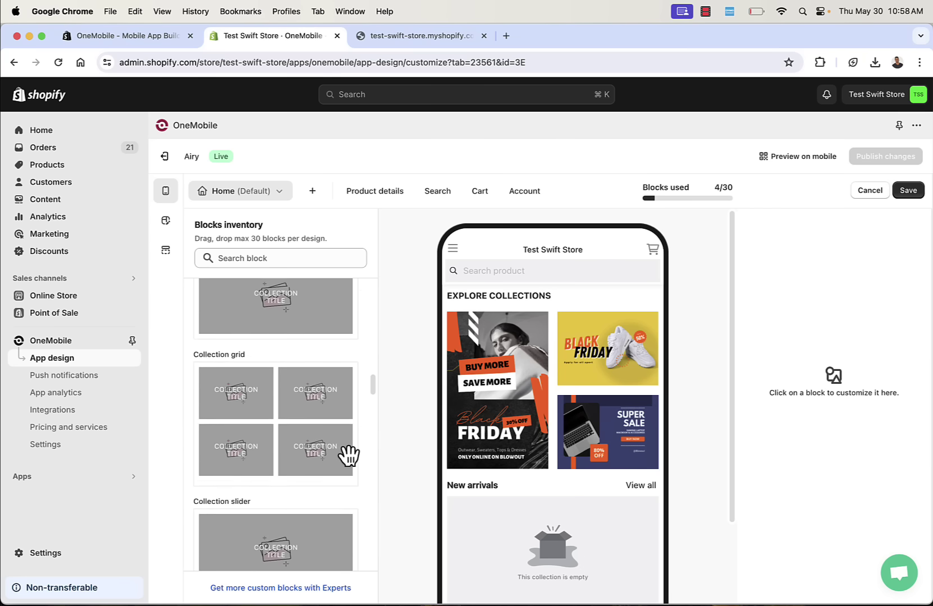
pyautogui.scroll(-10, 348, 455)
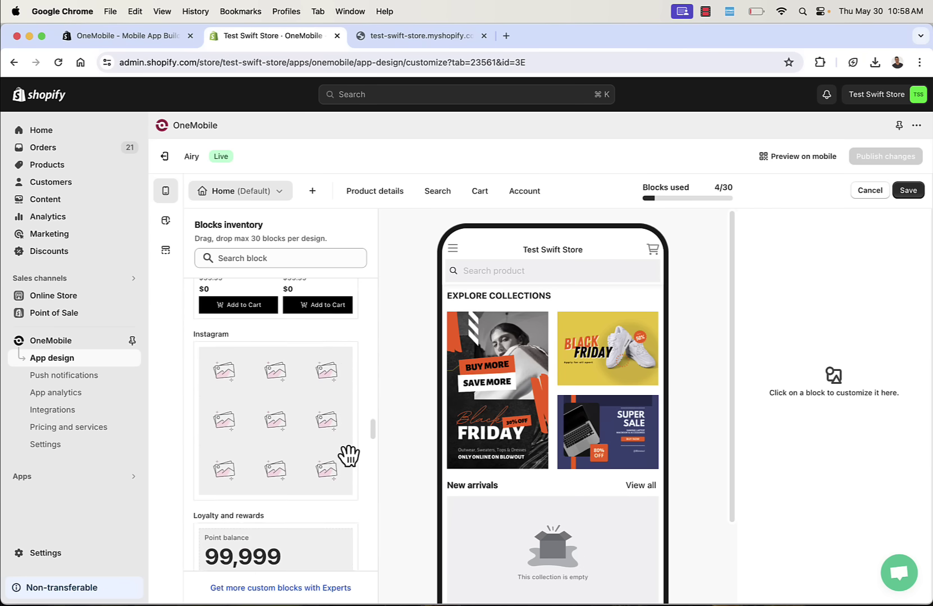
pyautogui.scroll(-10, 348, 455)
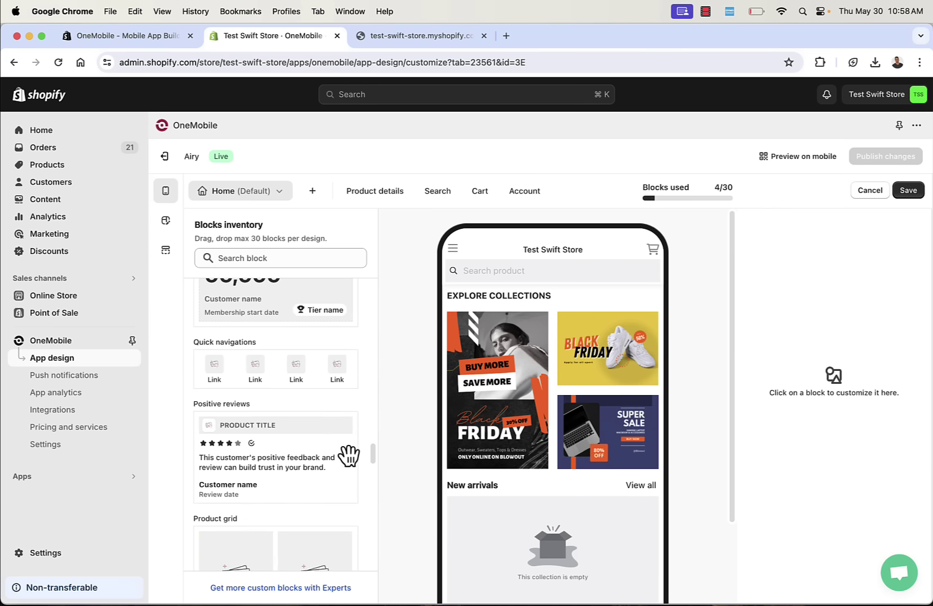
pyautogui.scroll(-10, 348, 456)
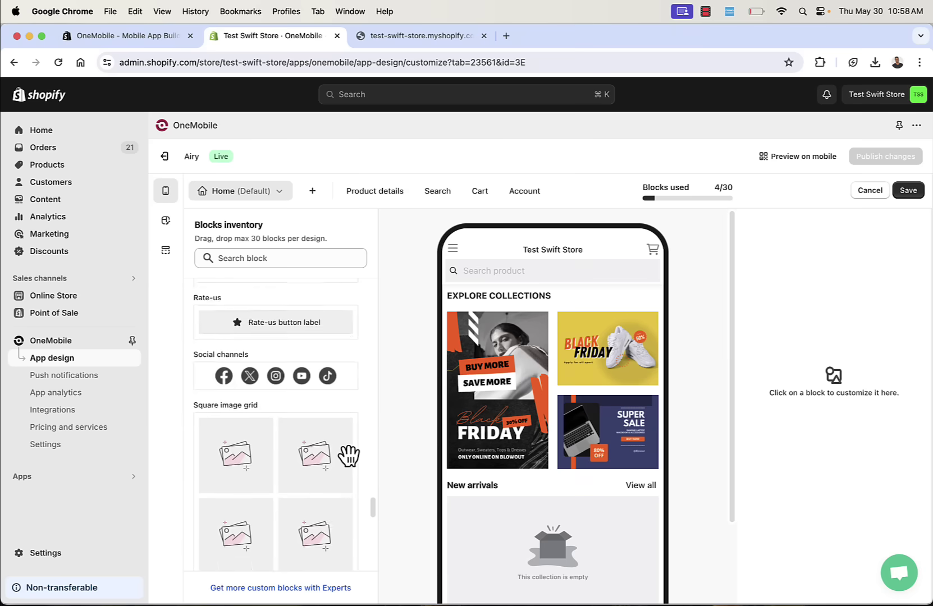
pyautogui.scroll(-4, 348, 456)
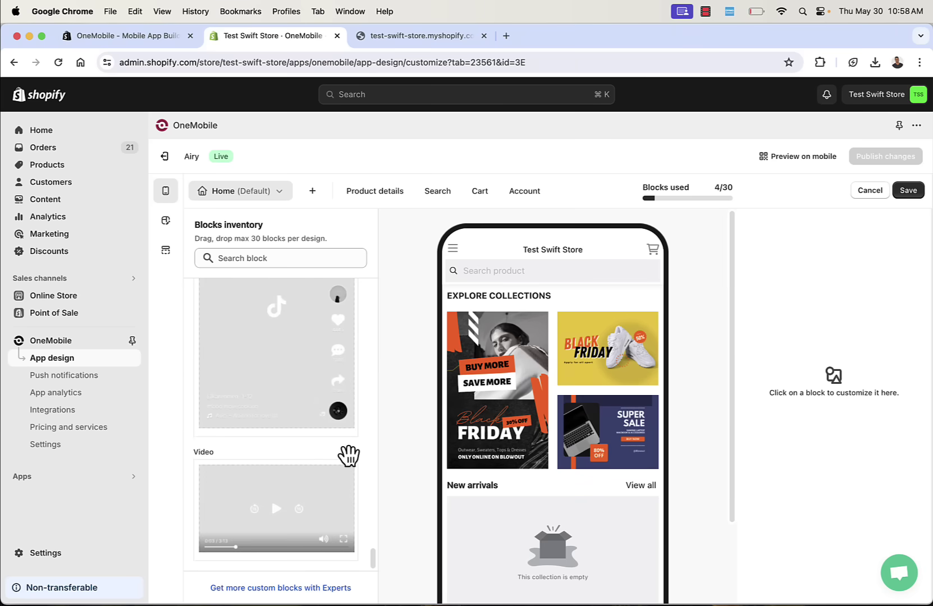
pyautogui.moveTo(331, 519); pyautogui.dragTo(558, 466)
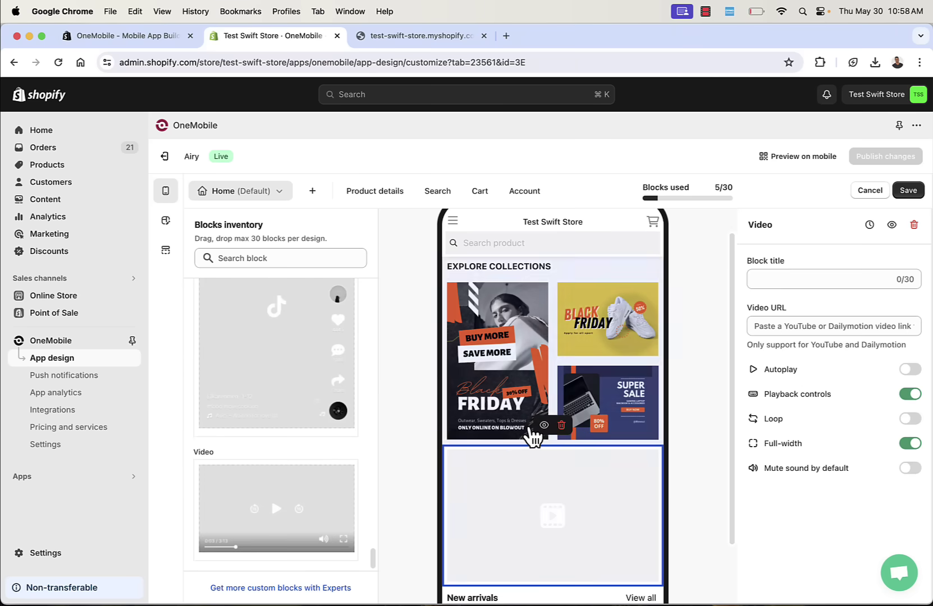
# Step: Title the Video block Happy Customer Testimonials and leave its video URL empty
pyautogui.scroll(-3, 533, 435)
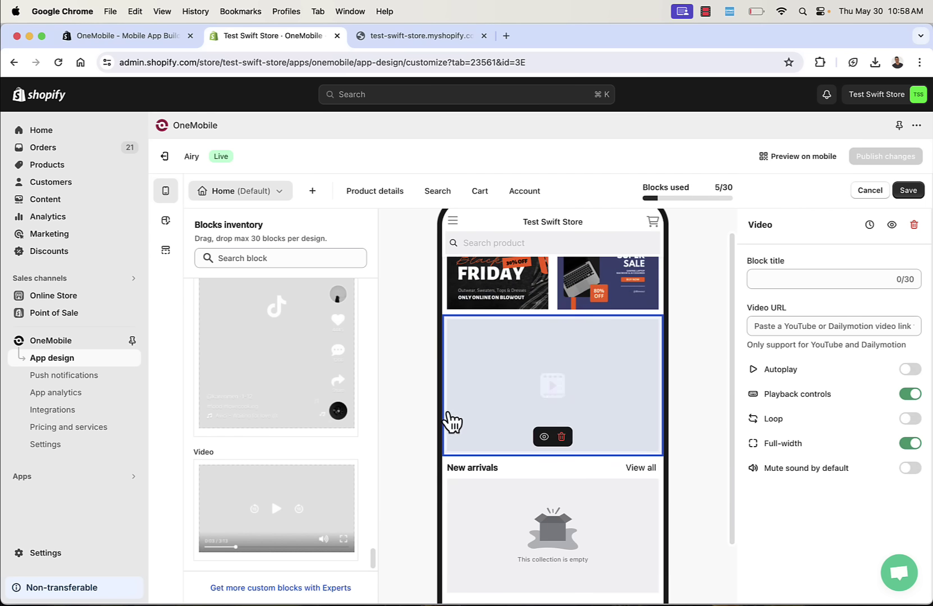
pyautogui.click(804, 275)
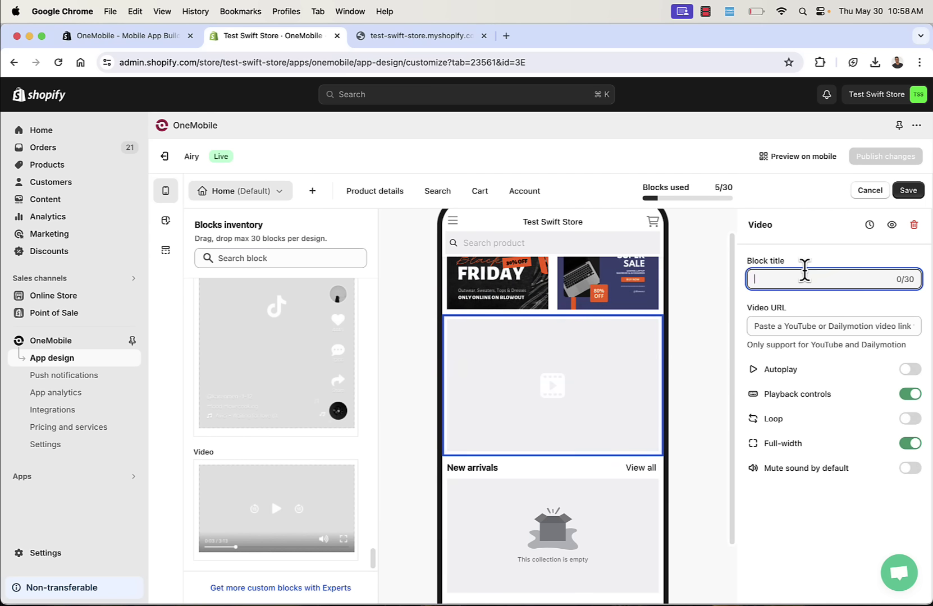
pyautogui.write('Happy Customer Testimonials')
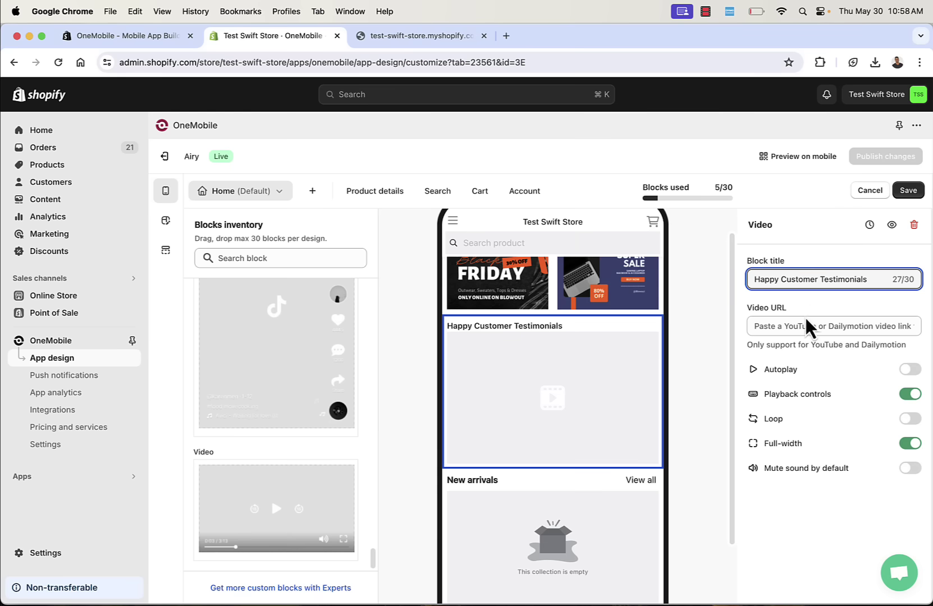
pyautogui.click(804, 325)
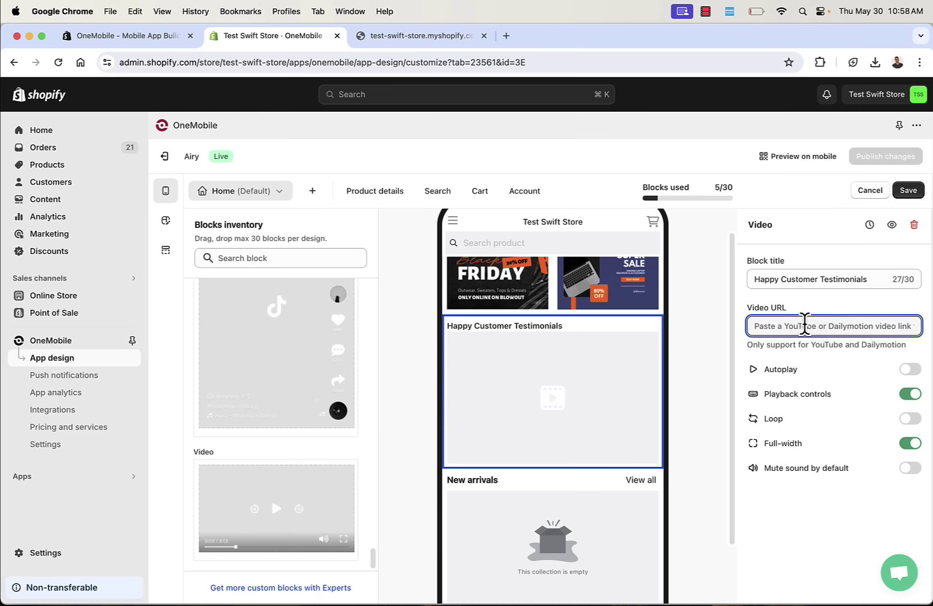
# Step: Try the Video block's playback options, leave Autoplay, Loop and Mute sound by default off, and save the home screen design
pyautogui.click(911, 370)
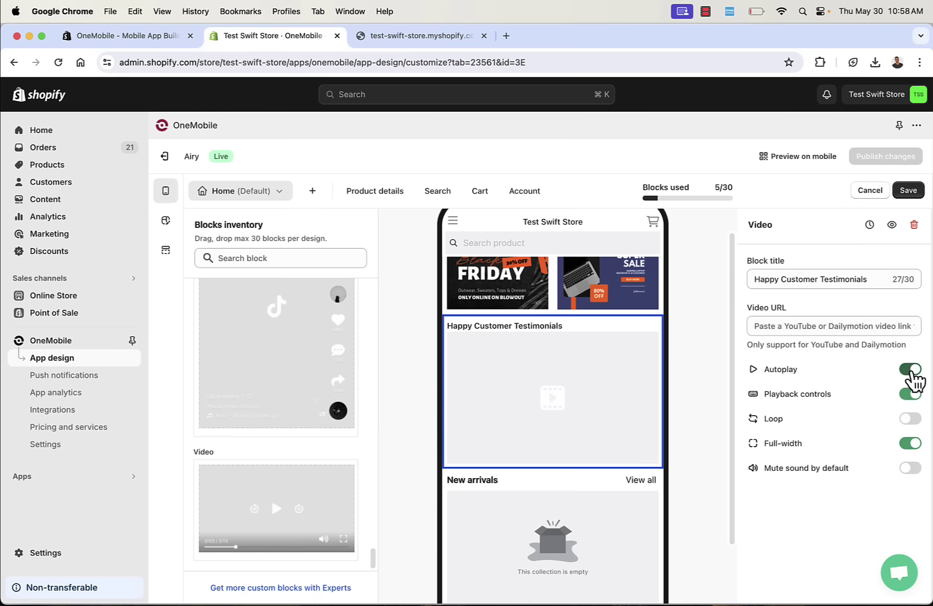
pyautogui.click(910, 420)
pyautogui.click(910, 369)
pyautogui.click(909, 467)
pyautogui.click(910, 467)
pyautogui.click(902, 191)
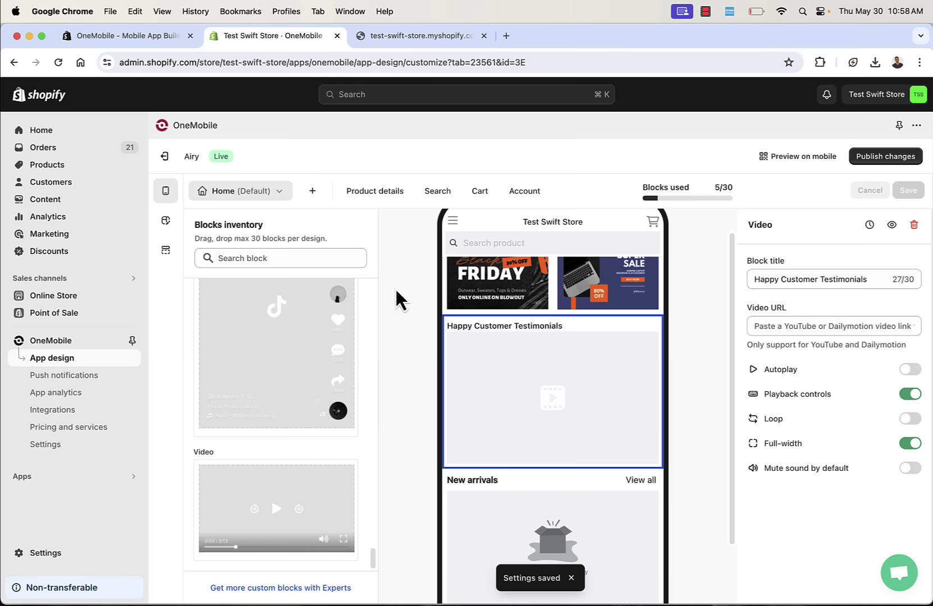
# Step: Open the Product details screen design and review its phone preview along with the image, action and advanced section settings
pyautogui.scroll(5, 486, 341)
pyautogui.click(375, 191)
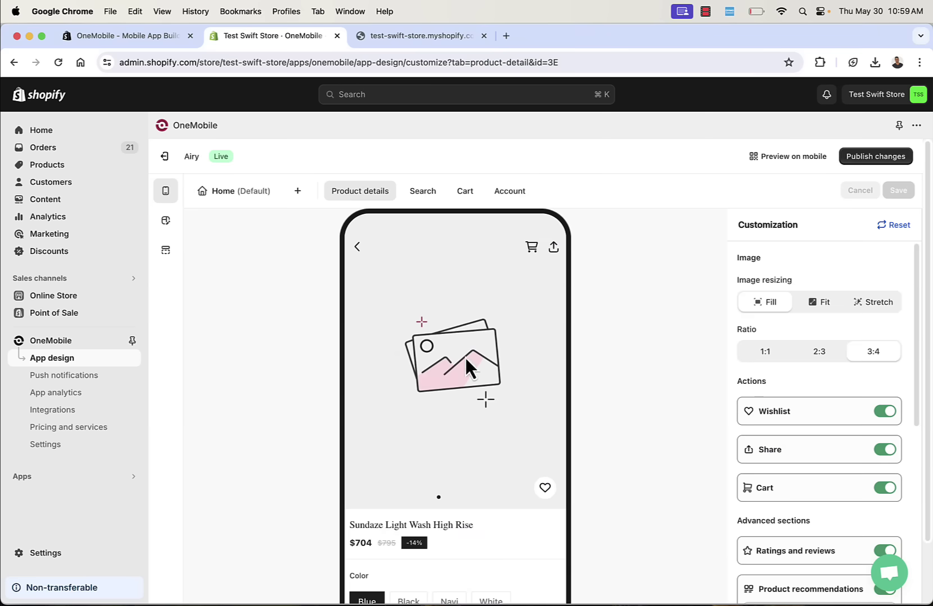
pyautogui.scroll(-6, 457, 360)
pyautogui.scroll(-5, 457, 360)
pyautogui.scroll(4, 457, 361)
pyautogui.scroll(6, 457, 360)
pyautogui.scroll(-2, 693, 353)
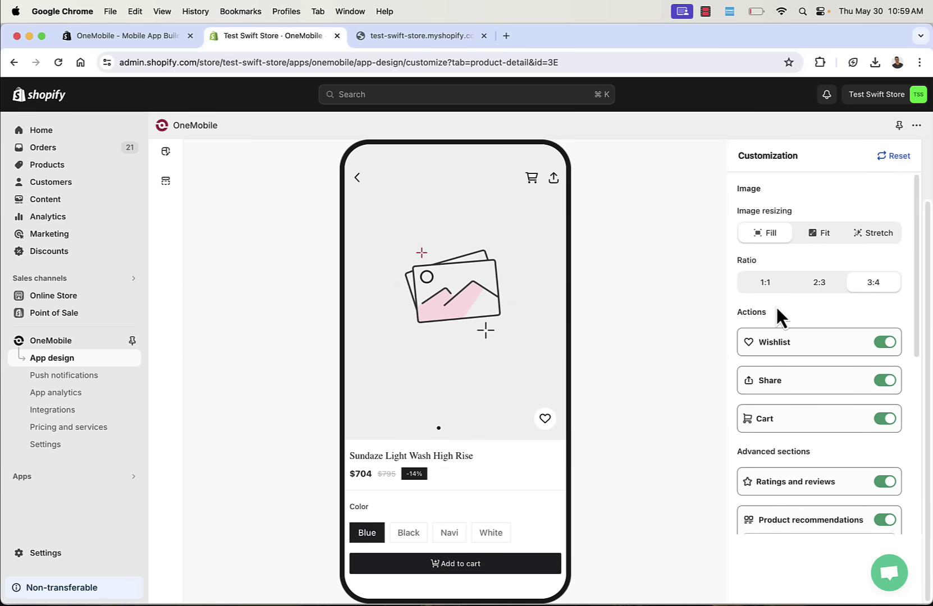
pyautogui.scroll(-2, 777, 315)
pyautogui.scroll(-6, 532, 386)
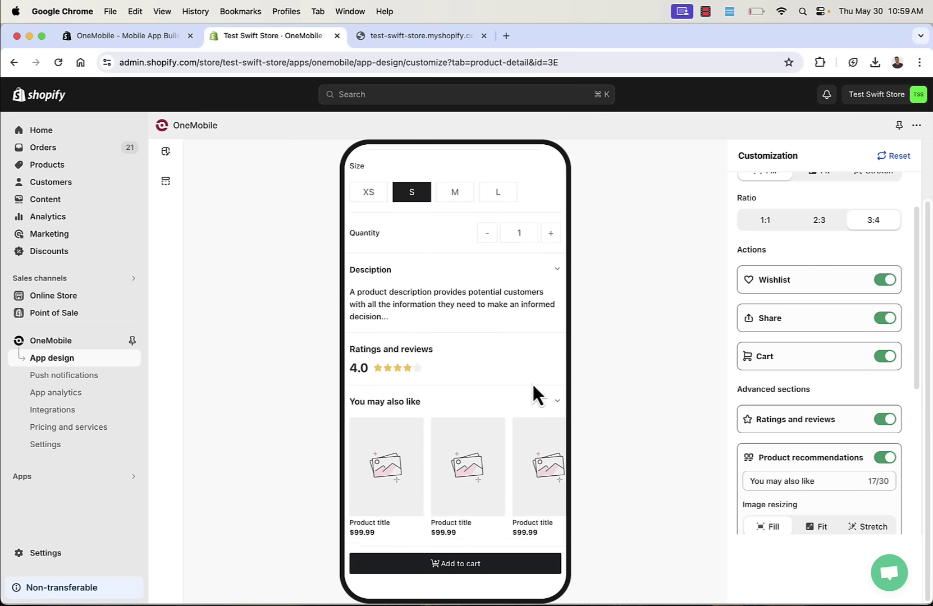
pyautogui.scroll(5, 532, 386)
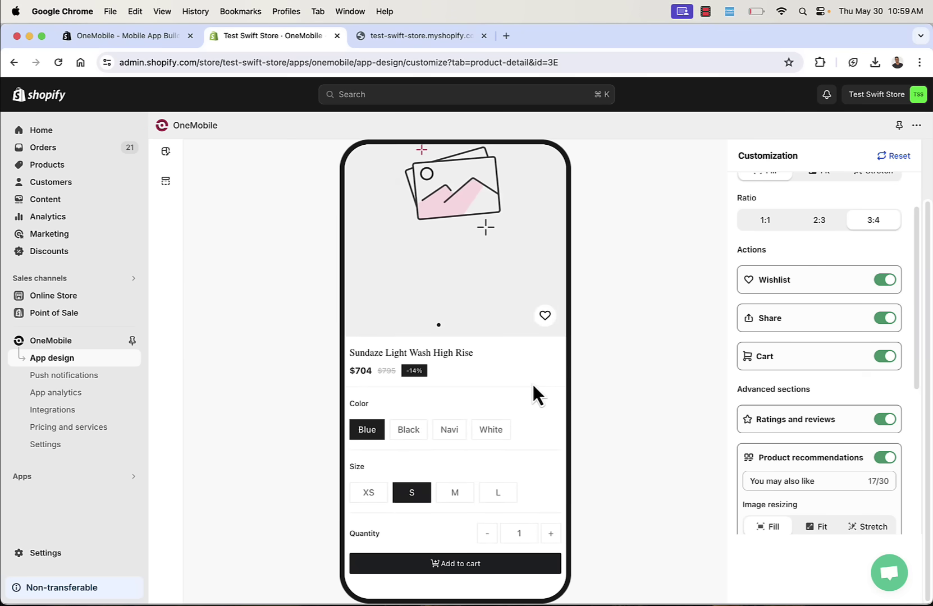
pyautogui.scroll(-2, 532, 382)
# Step: Try switching Wishlist, Ratings and reviews and Product recommendations off and back on for the product details screen
pyautogui.click(885, 279)
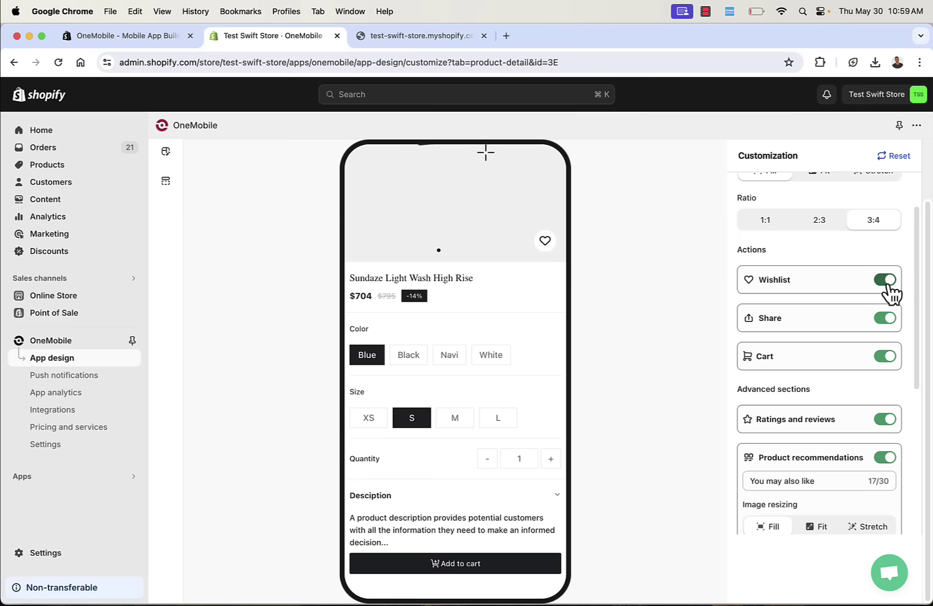
pyautogui.scroll(-5, 544, 372)
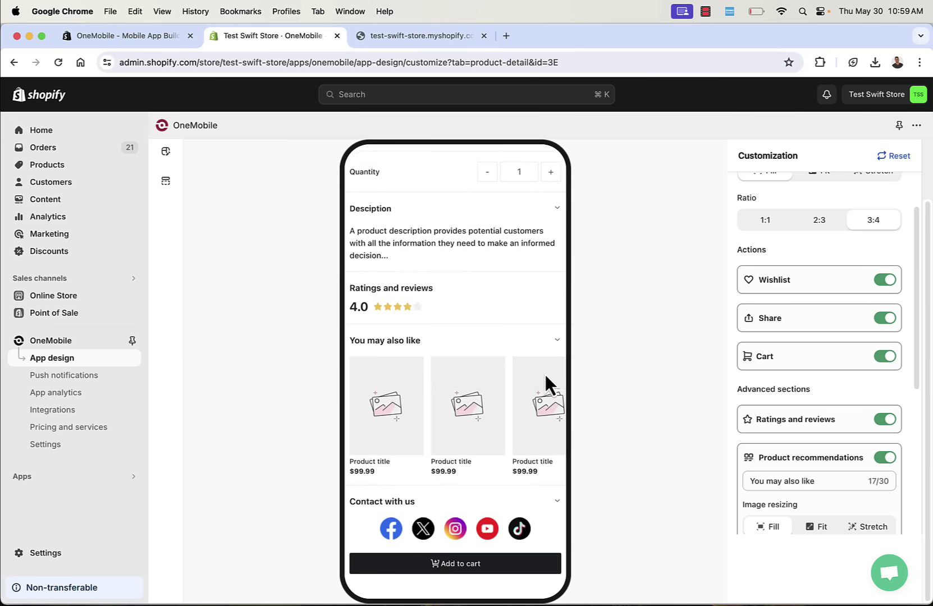
pyautogui.scroll(-3, 819, 403)
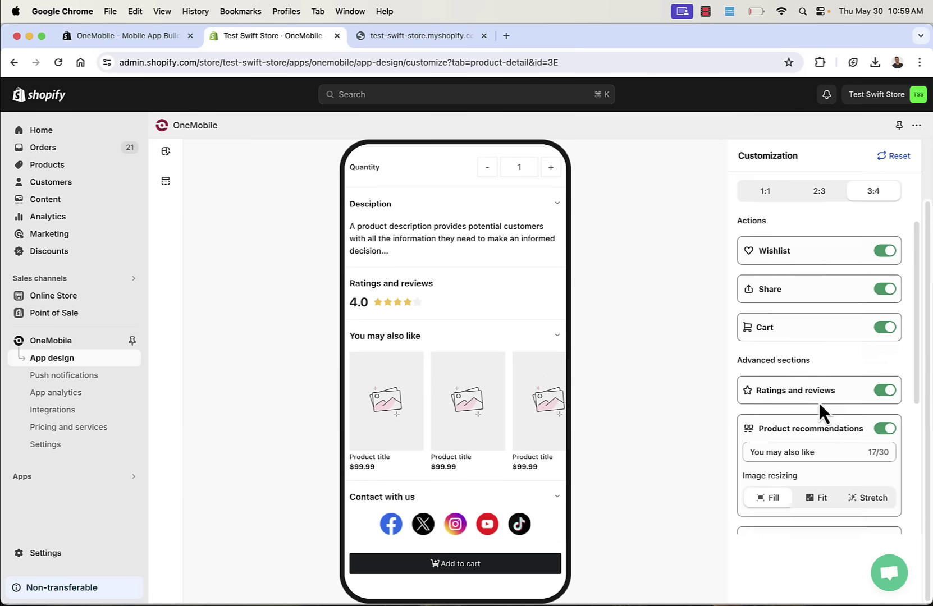
pyautogui.click(886, 337)
pyautogui.click(886, 337)
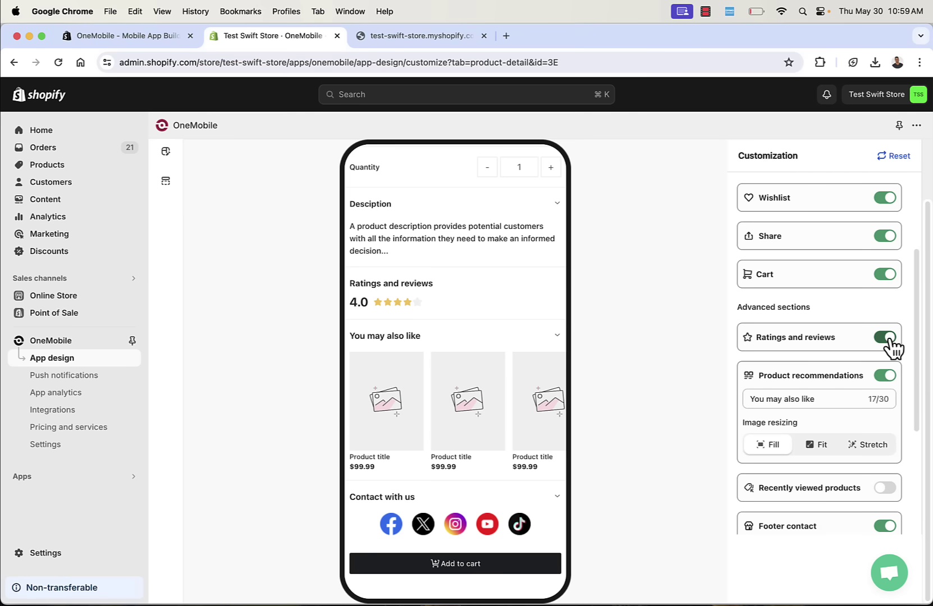
pyautogui.click(887, 375)
pyautogui.click(888, 381)
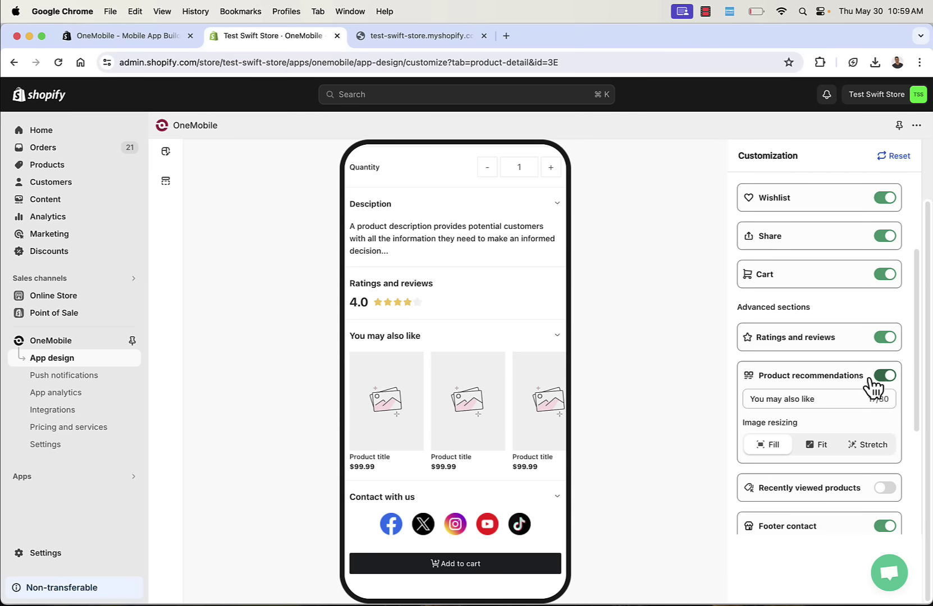
# Step: Enable the Recently viewed products section on the product details screen, check it in the phone preview and save the design
pyautogui.scroll(-3, 803, 406)
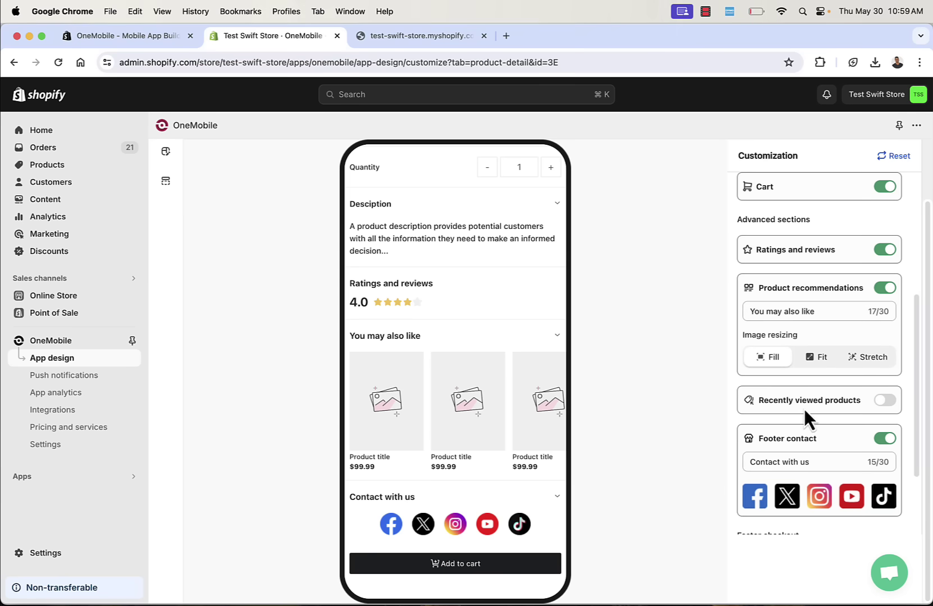
pyautogui.click(888, 400)
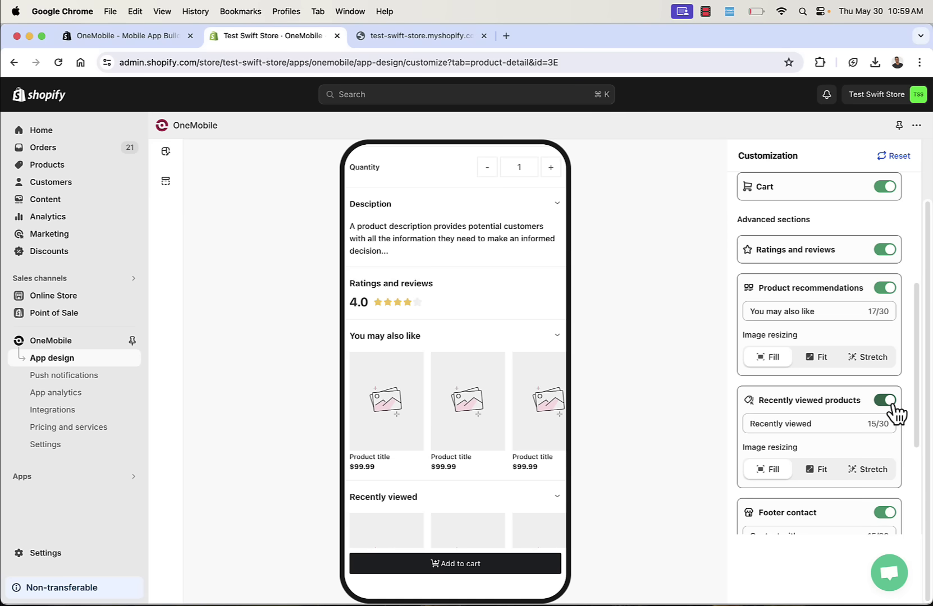
pyautogui.scroll(-5, 482, 448)
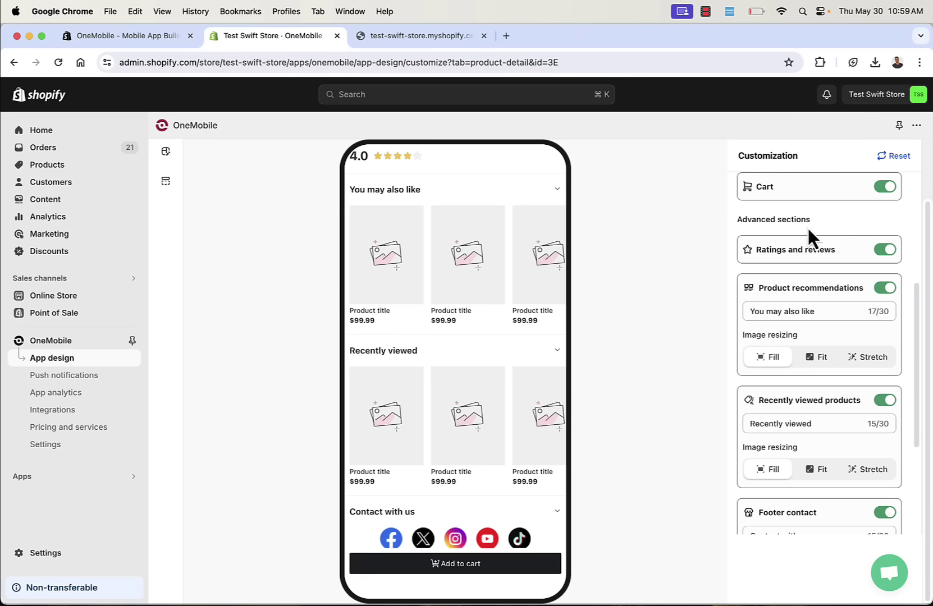
pyautogui.scroll(10, 808, 230)
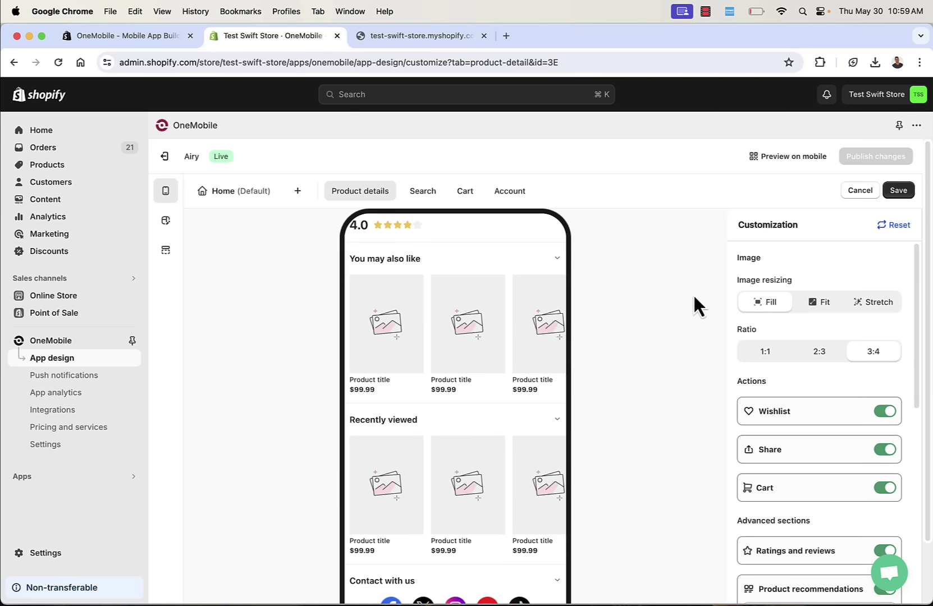
pyautogui.click(898, 190)
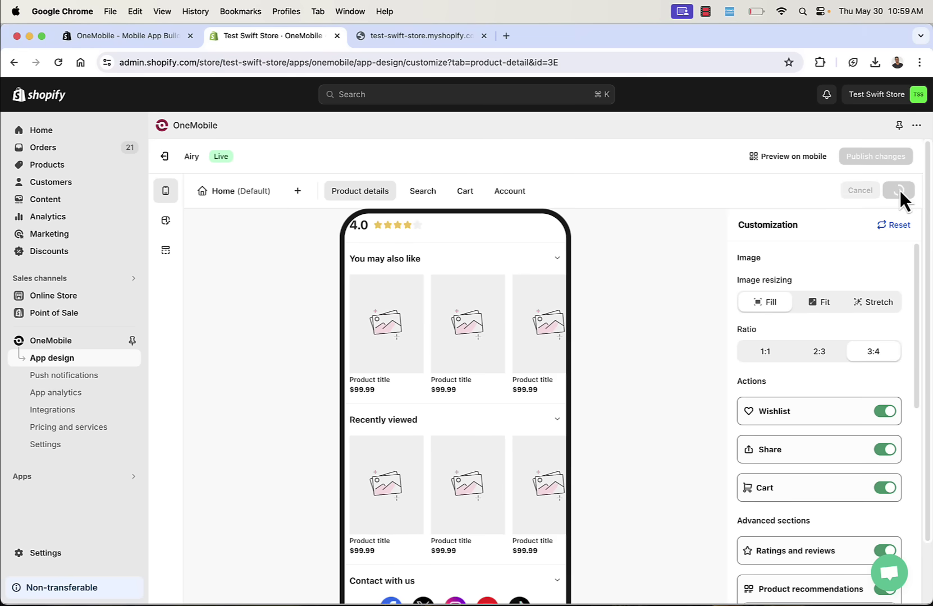
# Step: Review the Search and Cart screen designs, and save the Account screen with Shipping address moved above Personal information
pyautogui.click(415, 191)
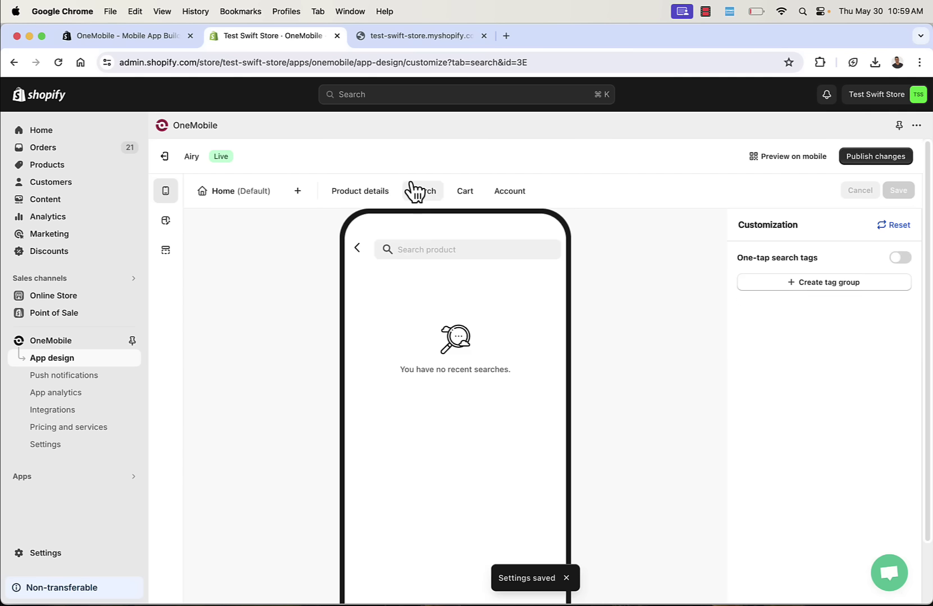
pyautogui.click(472, 198)
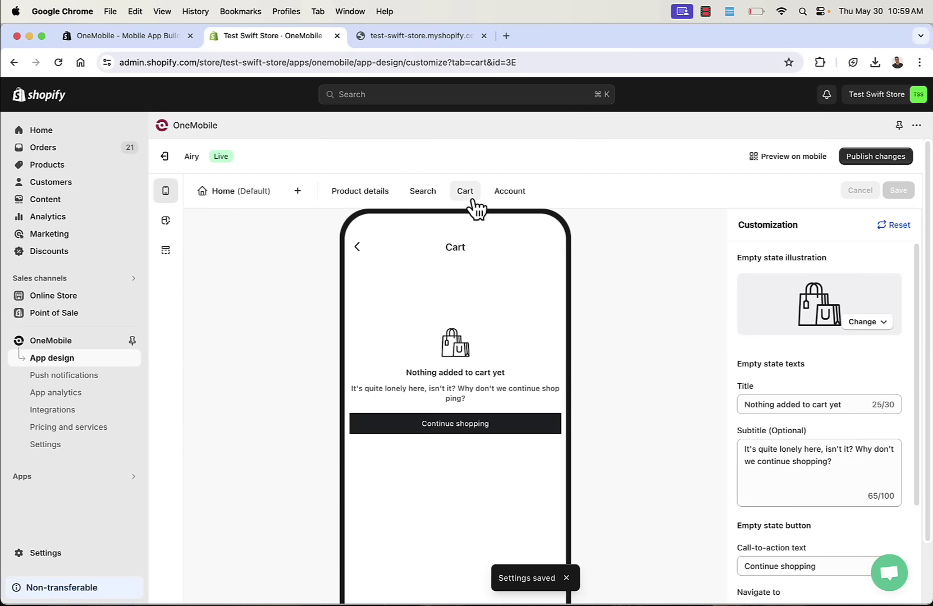
pyautogui.click(517, 194)
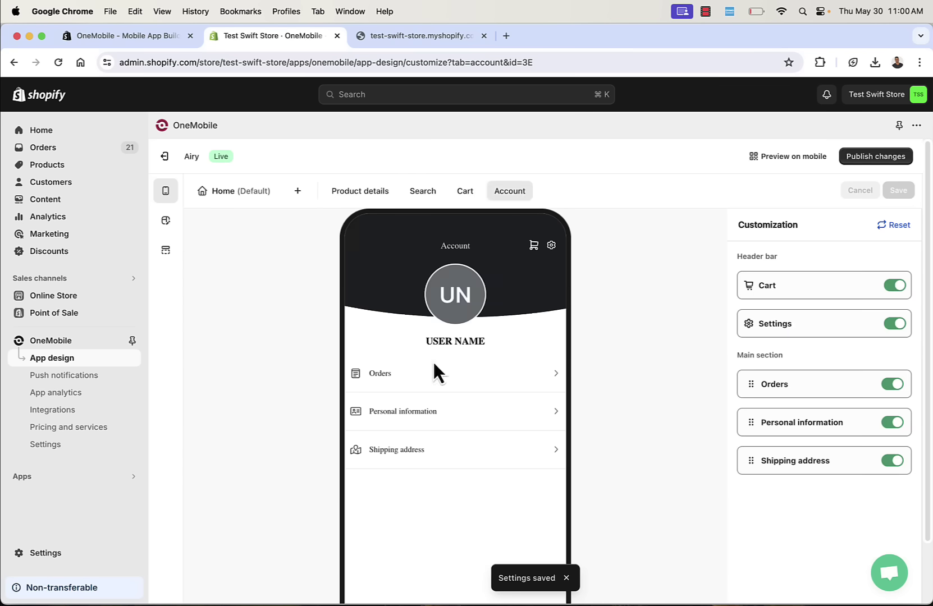
pyautogui.scroll(-3, 777, 319)
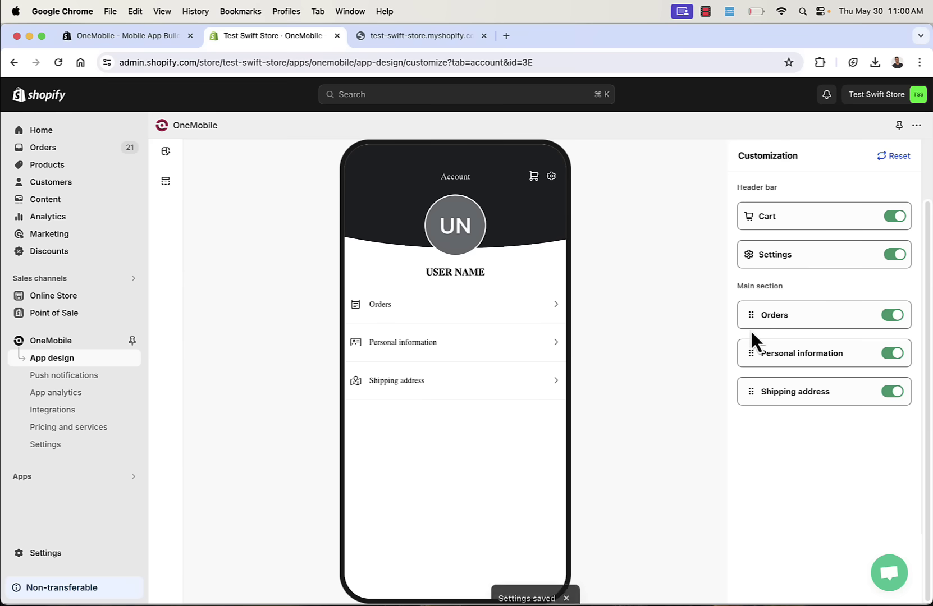
pyautogui.moveTo(753, 397); pyautogui.dragTo(754, 354)
pyautogui.scroll(3, 469, 446)
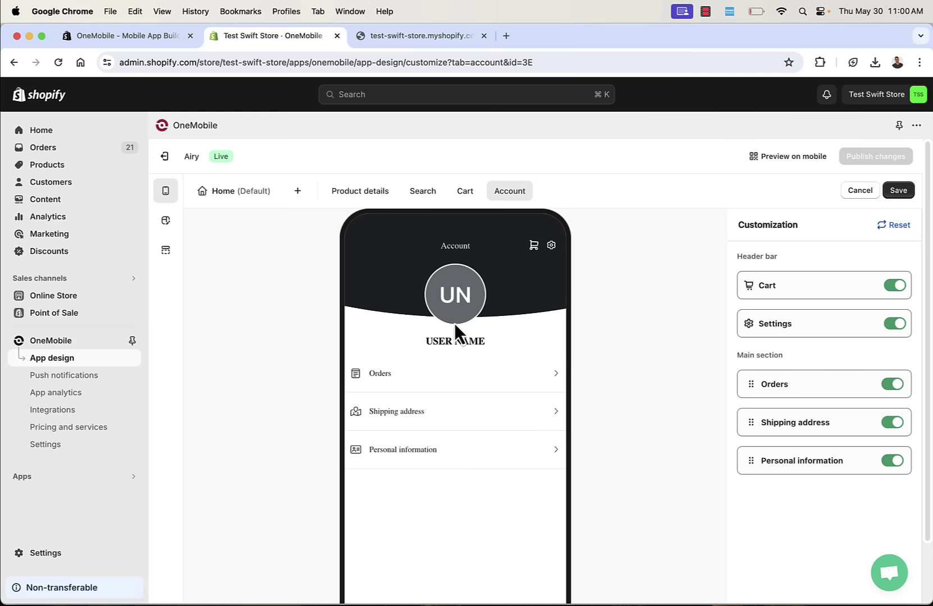
pyautogui.click(895, 191)
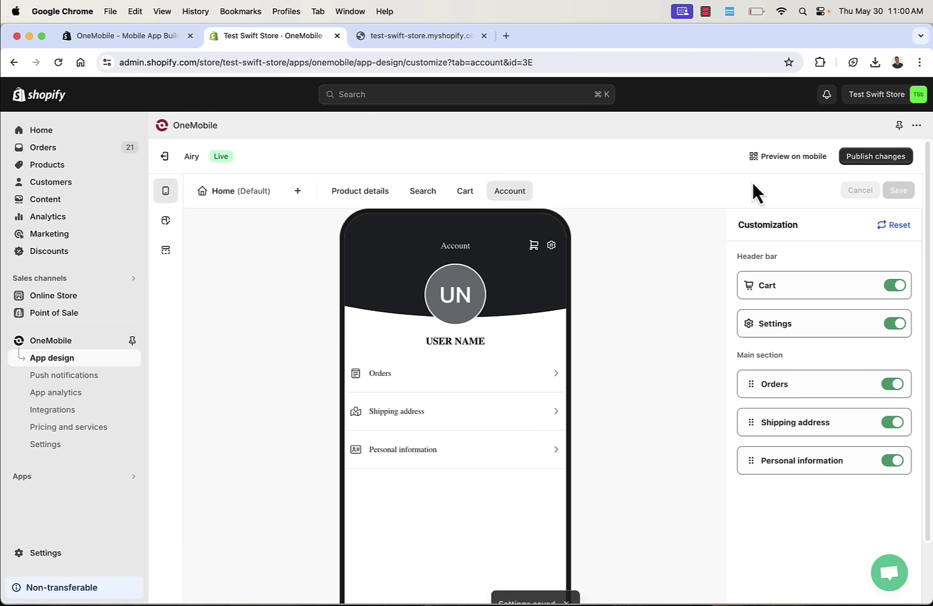
# Step: Return to the Home screen design and add an Announcement bar block between the Happy Customer Testimonials video and New arrivals
pyautogui.click(220, 194)
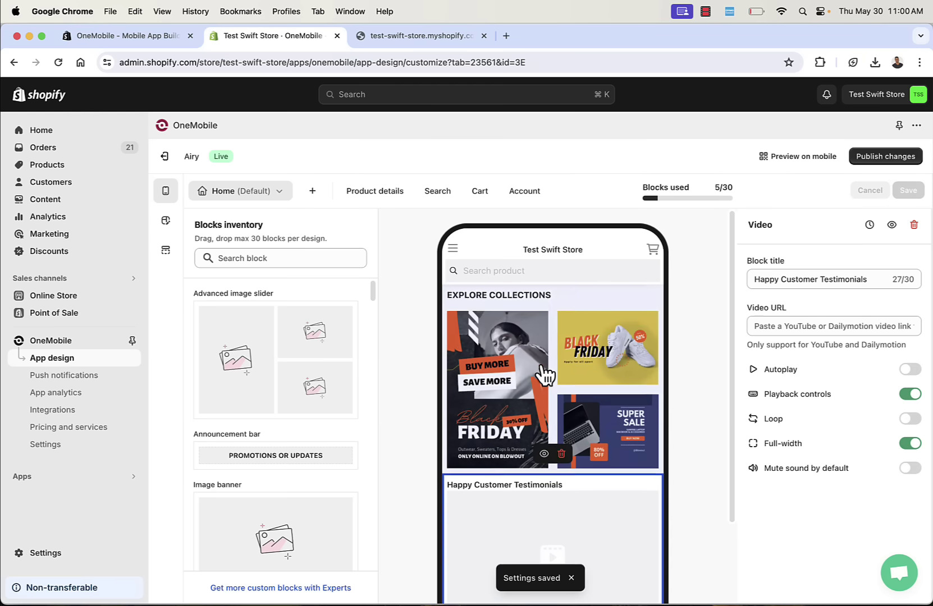
pyautogui.scroll(-6, 541, 375)
pyautogui.scroll(5, 538, 375)
pyautogui.click(549, 305)
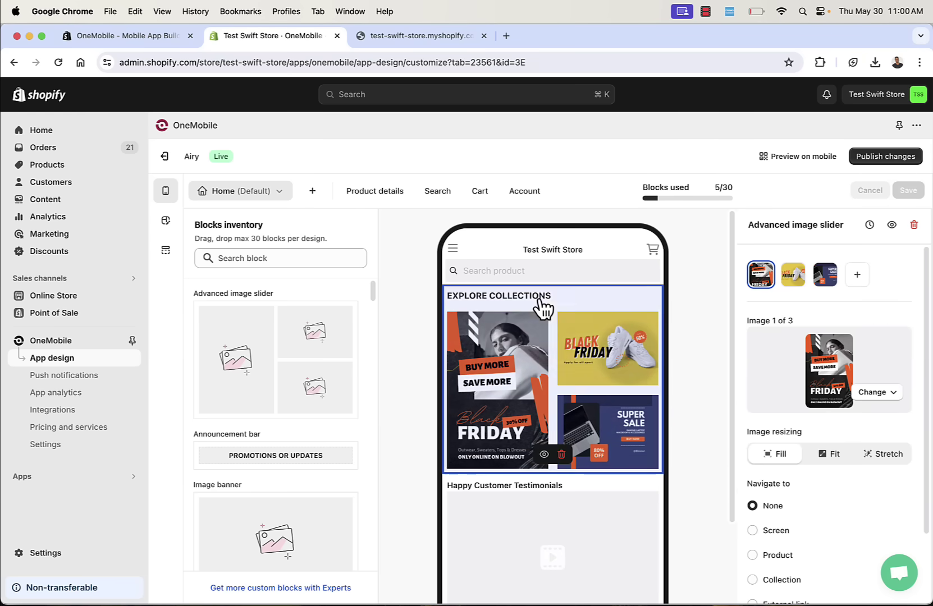
pyautogui.click(566, 566)
pyautogui.click(817, 281)
pyautogui.scroll(-4, 690, 404)
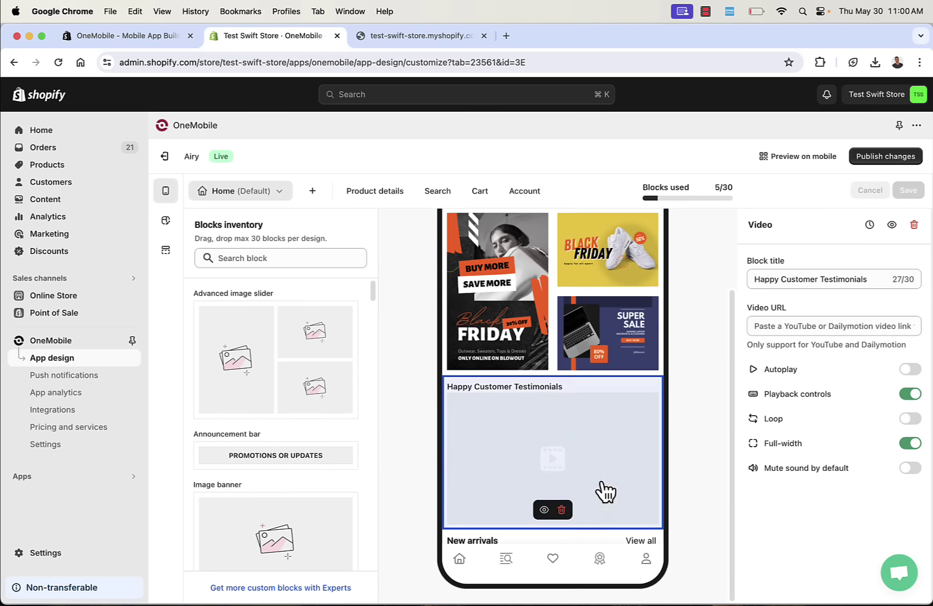
pyautogui.scroll(-1, 605, 492)
pyautogui.moveTo(322, 469); pyautogui.dragTo(543, 368)
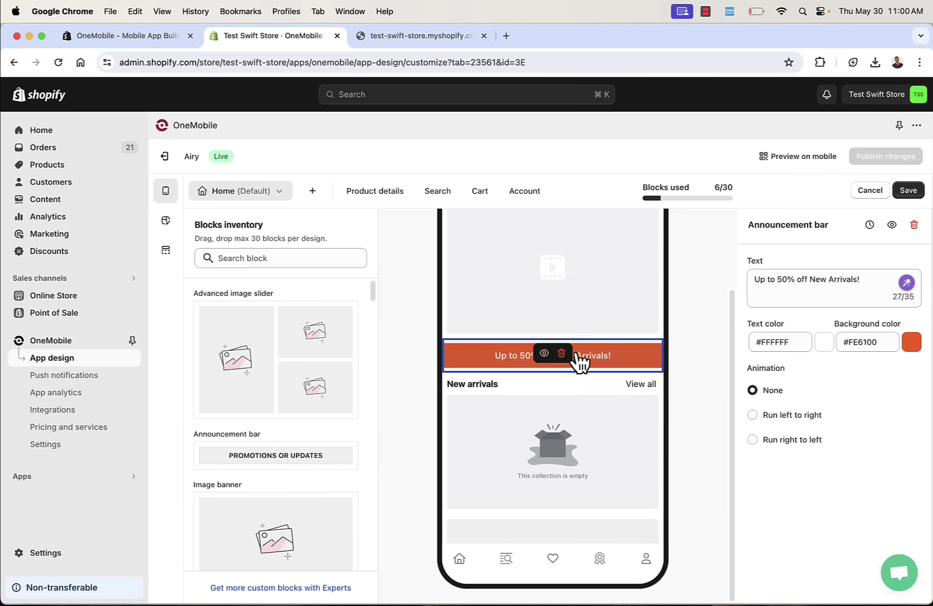
# Step: Set the Announcement bar text to the presenter's first name followed by "Did This", and save and publish the changes to the running apps
pyautogui.tripleClick(843, 277)
pyautogui.write('Justin Did This')
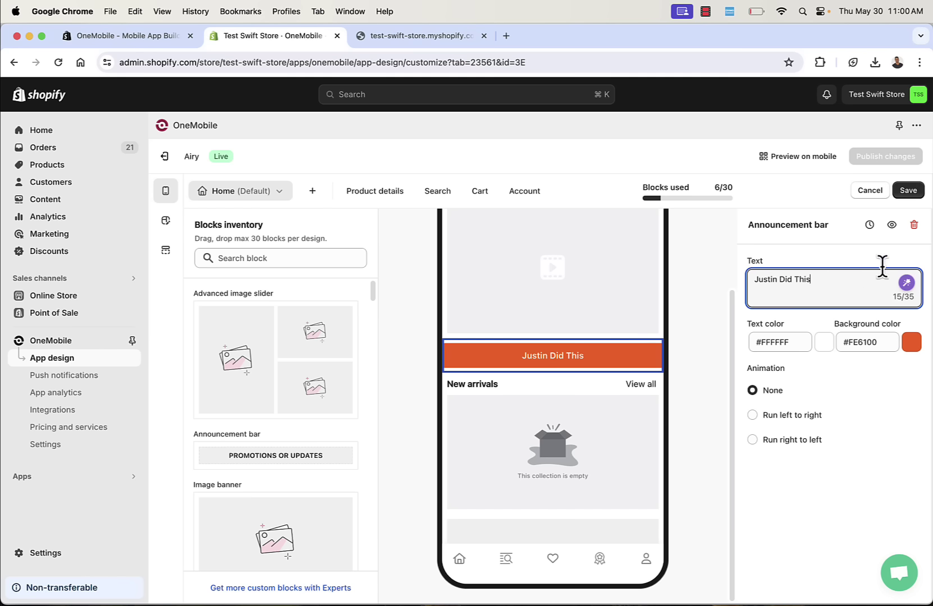
pyautogui.click(908, 190)
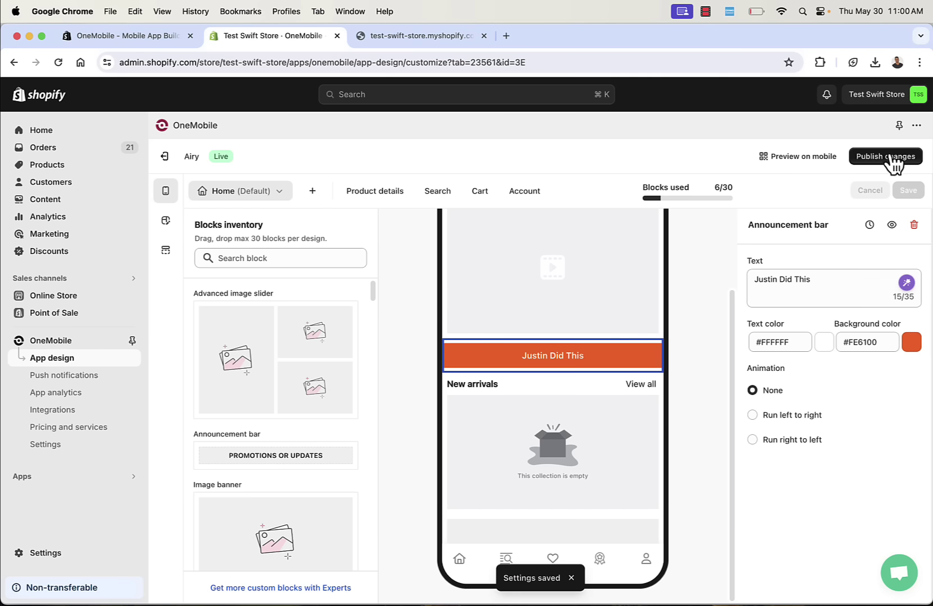
pyautogui.click(884, 163)
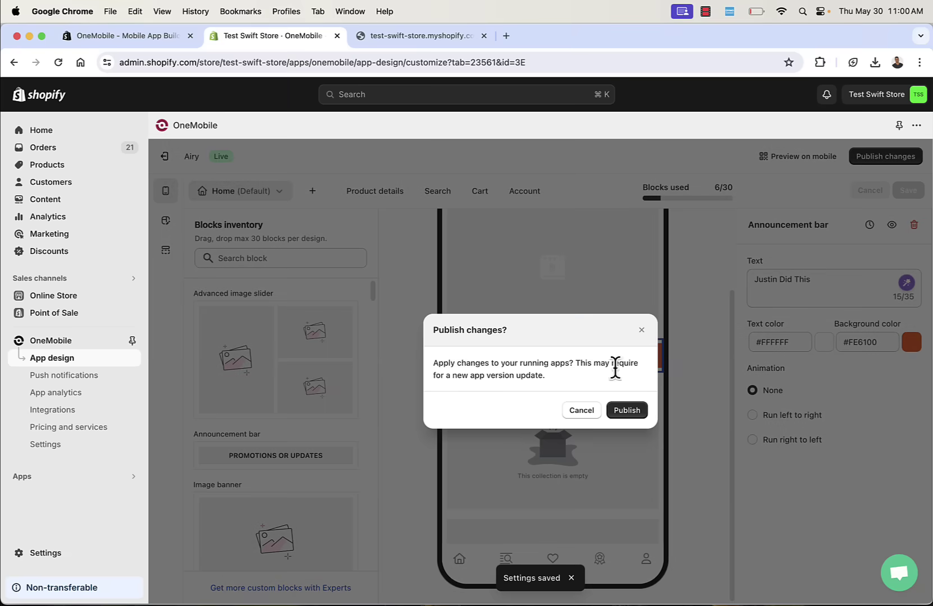
pyautogui.click(633, 410)
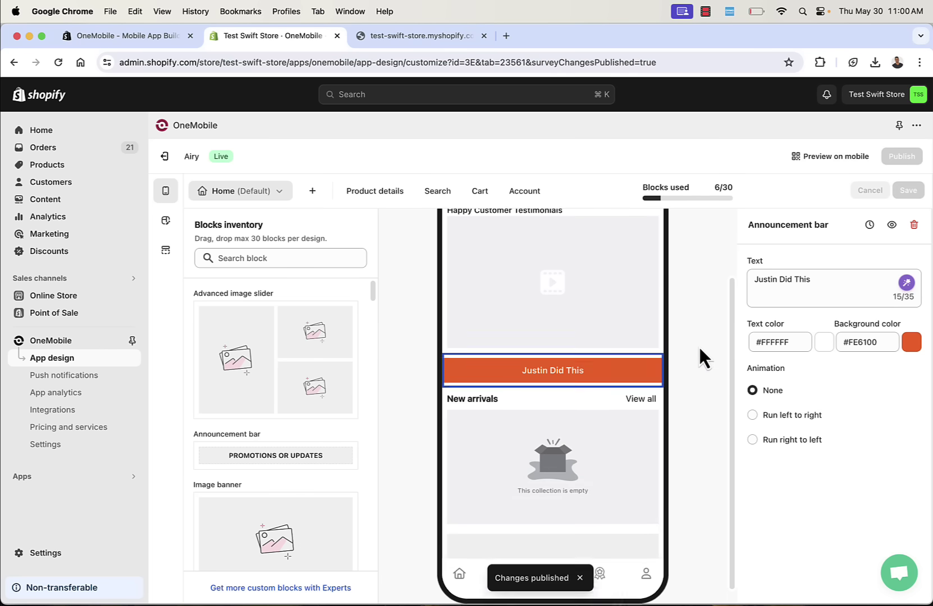
# Step: Open the mobile preview to view its store access QR code and the OneMobile Preview app's download options
pyautogui.click(829, 156)
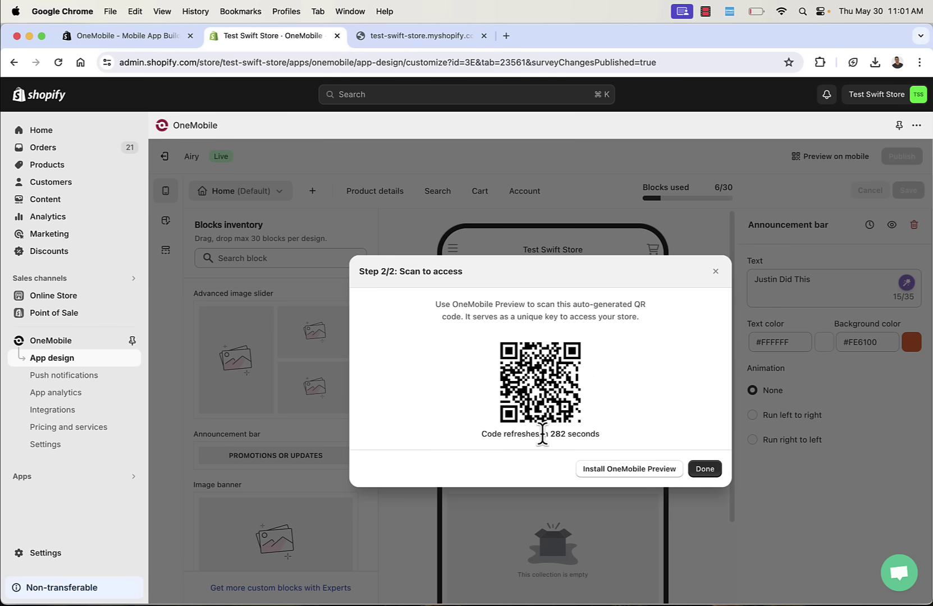
pyautogui.click(629, 482)
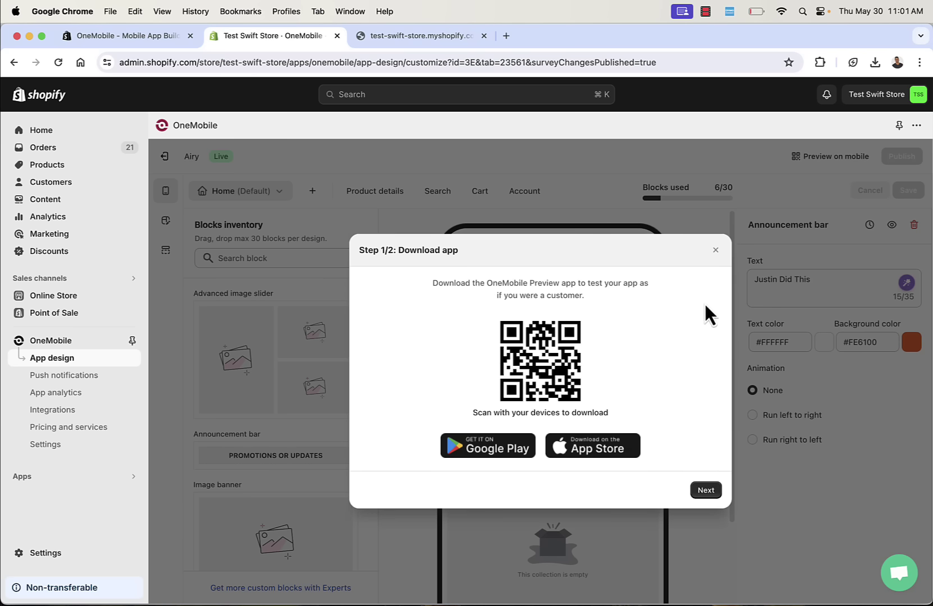
pyautogui.click(715, 250)
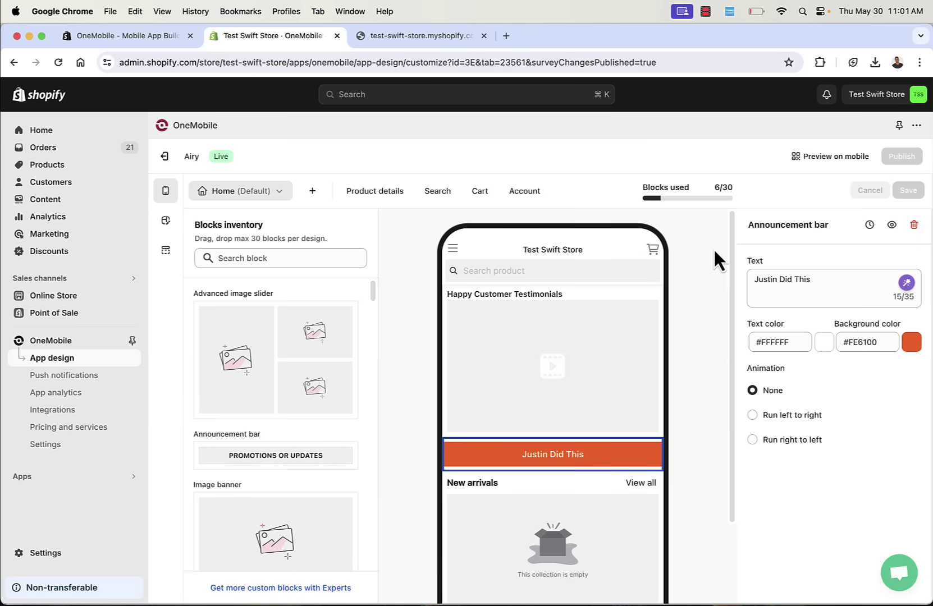
pyautogui.click(807, 159)
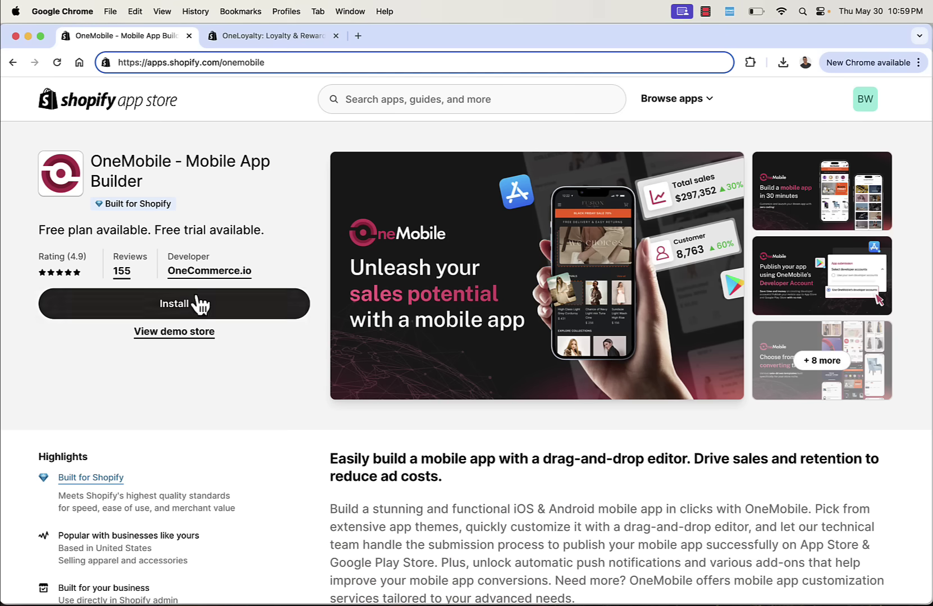
# Step: View the OneLoyalty: Loyalty & Rewards listing in the Shopify App Store and return to the OneMobile listing
pyautogui.click(272, 36)
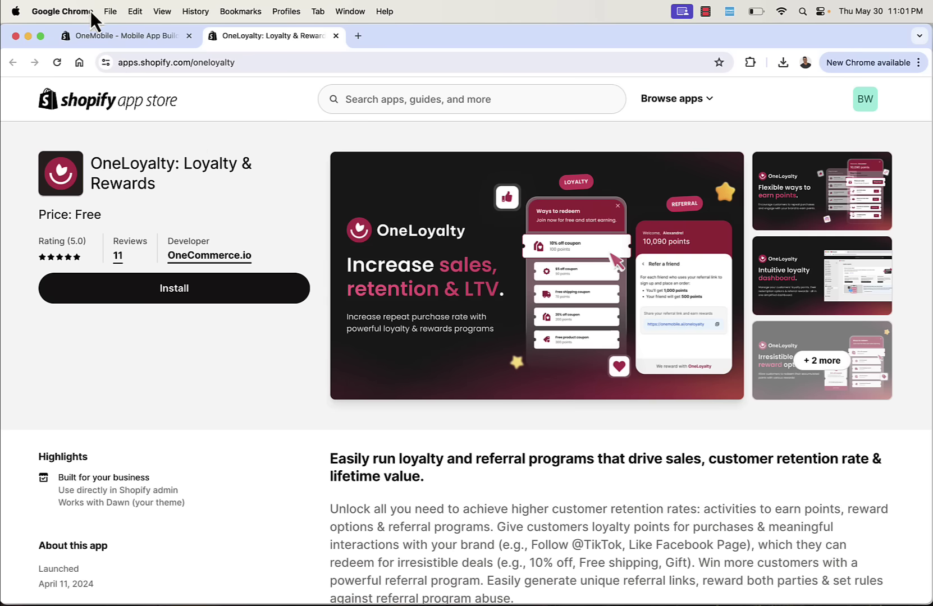
pyautogui.click(101, 36)
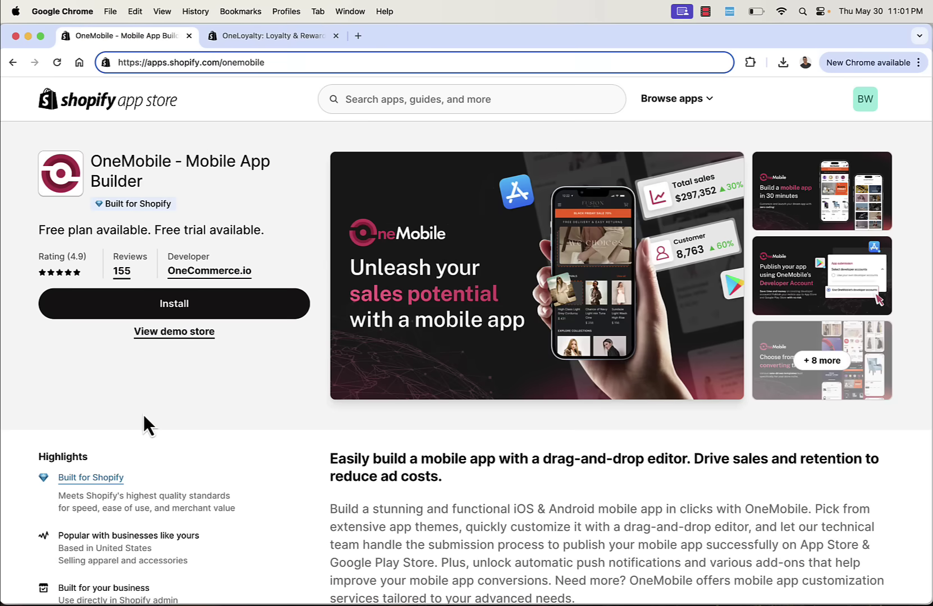